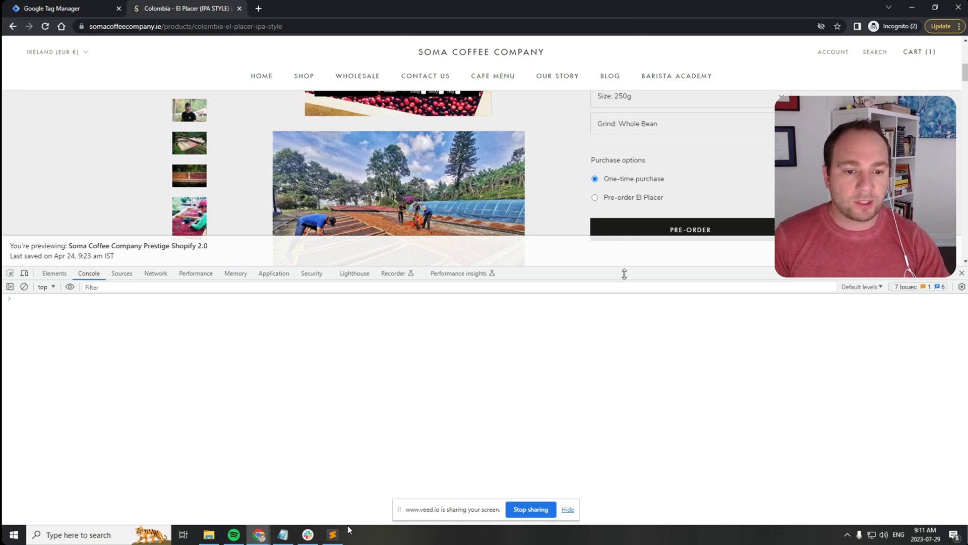
Pre-order the Colombia El Placer coffee into the cart and collapse the TikTok Pixel warning in the console
left_click_drag(625, 267, 625, 313)
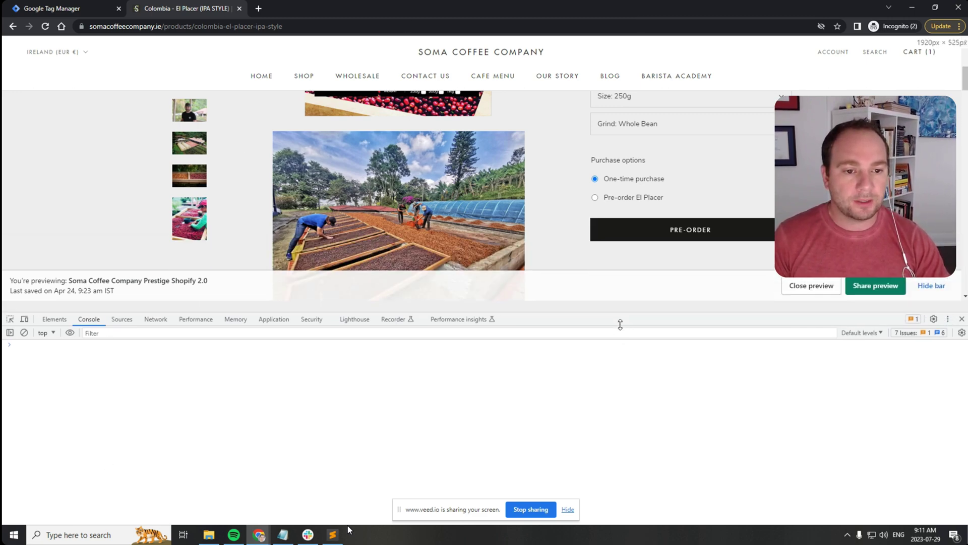
left_click(623, 241)
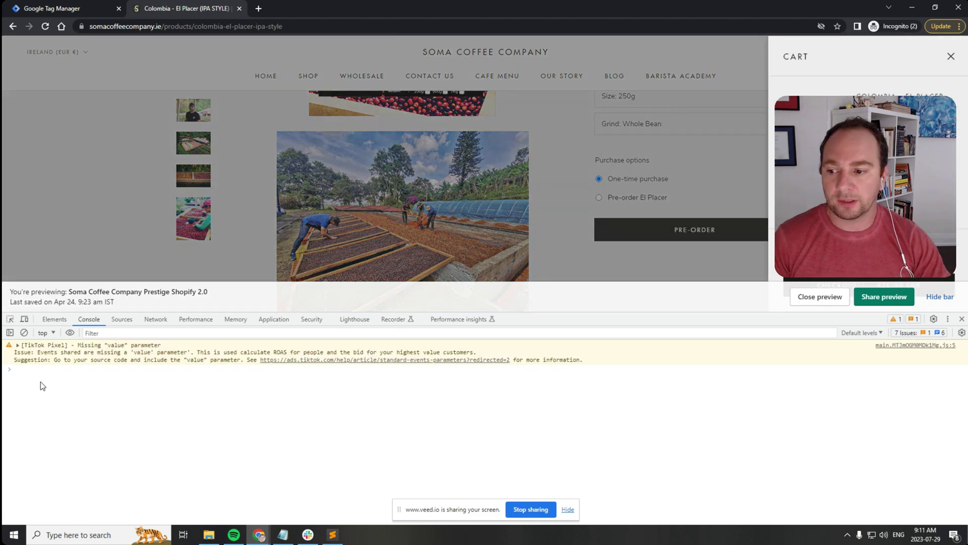
left_click(46, 359)
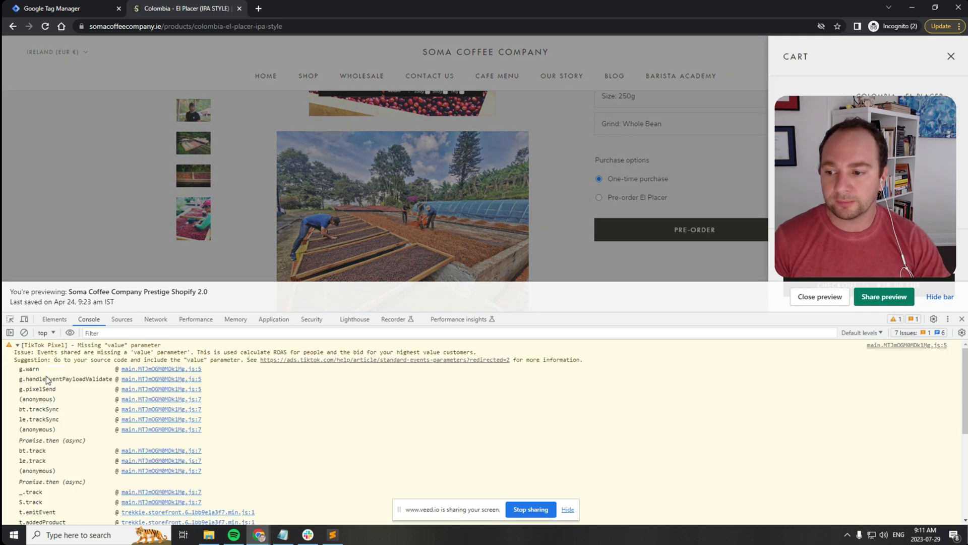
left_click(18, 346)
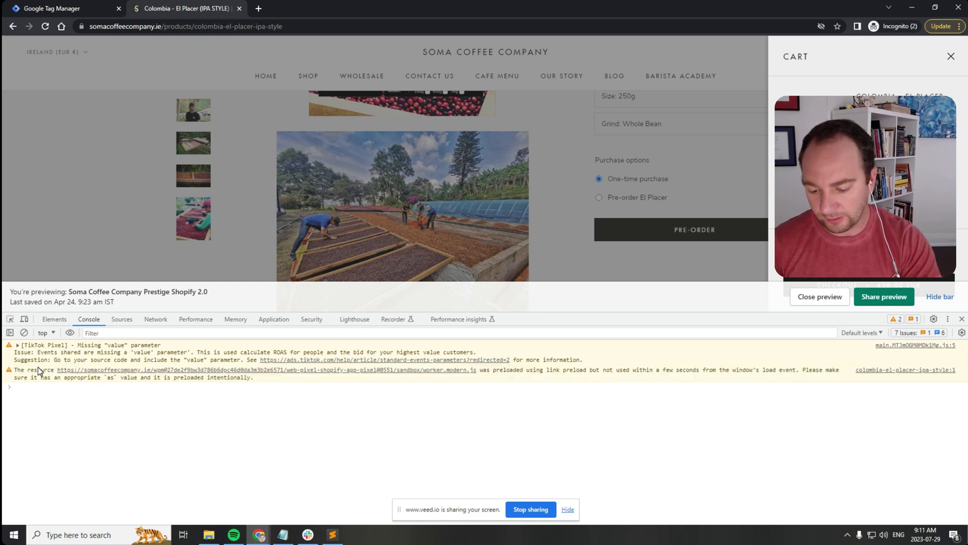
Print dataLayer in the console and inspect entry 15's ecommerce details, then collapse it
type("dataLayer")
key("Return")
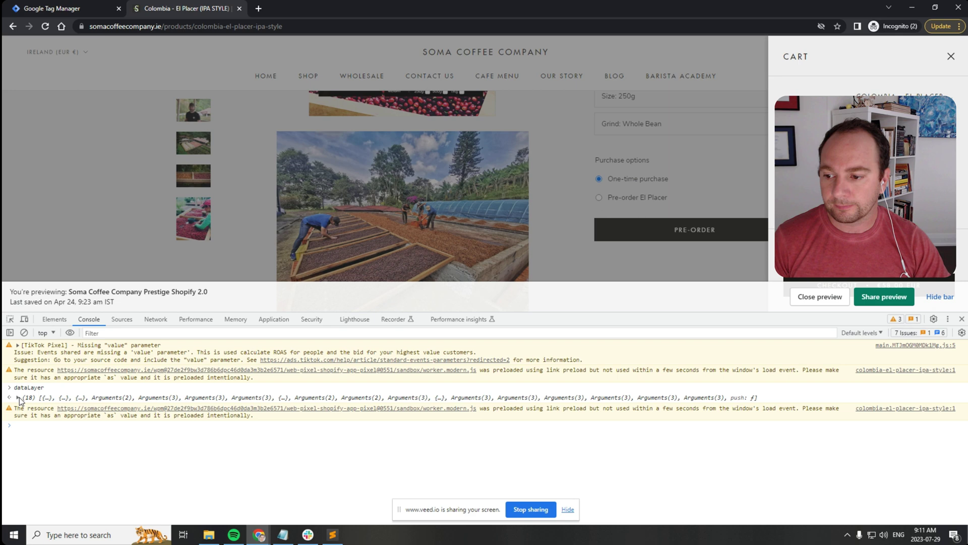
left_click(19, 397)
scroll(108, 432, "down", 2)
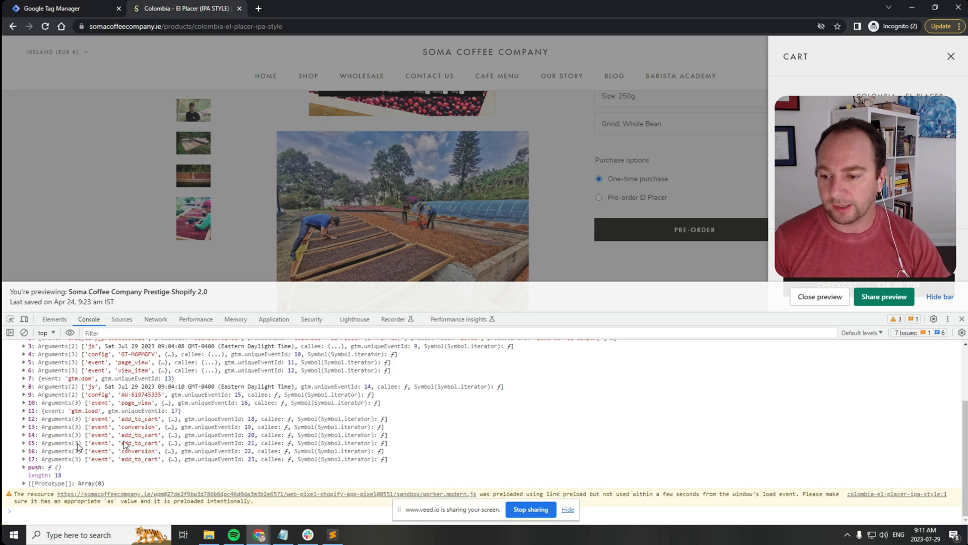
left_click(24, 444)
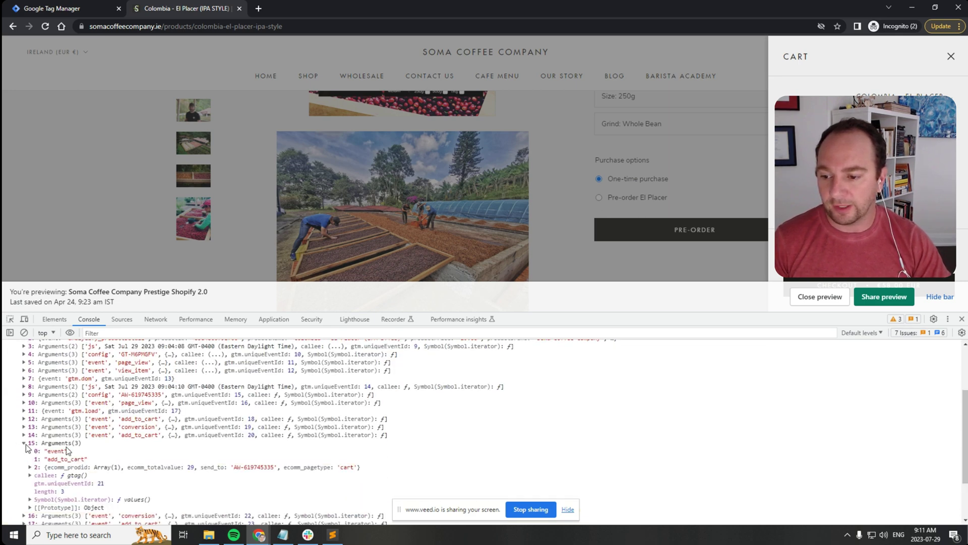
scroll(27, 447, "down", 3)
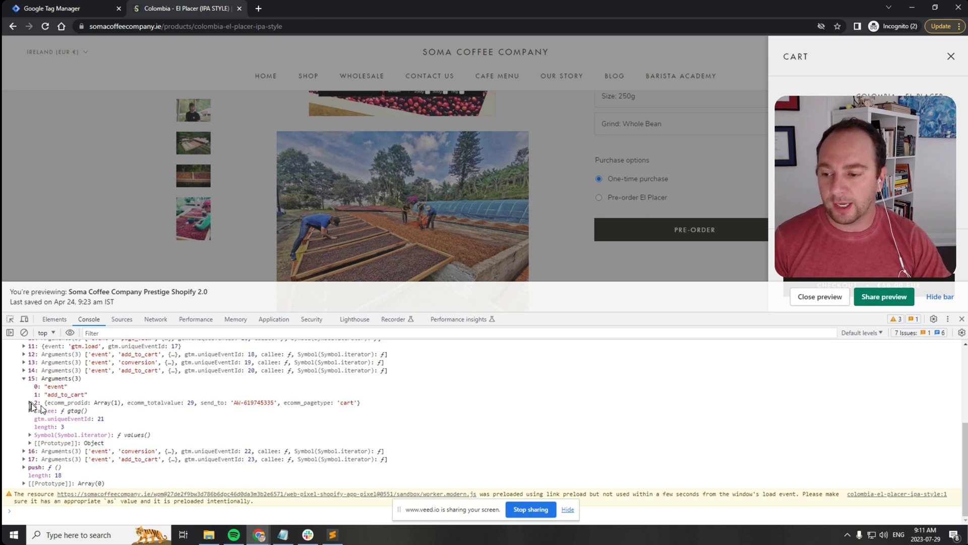
left_click(30, 403)
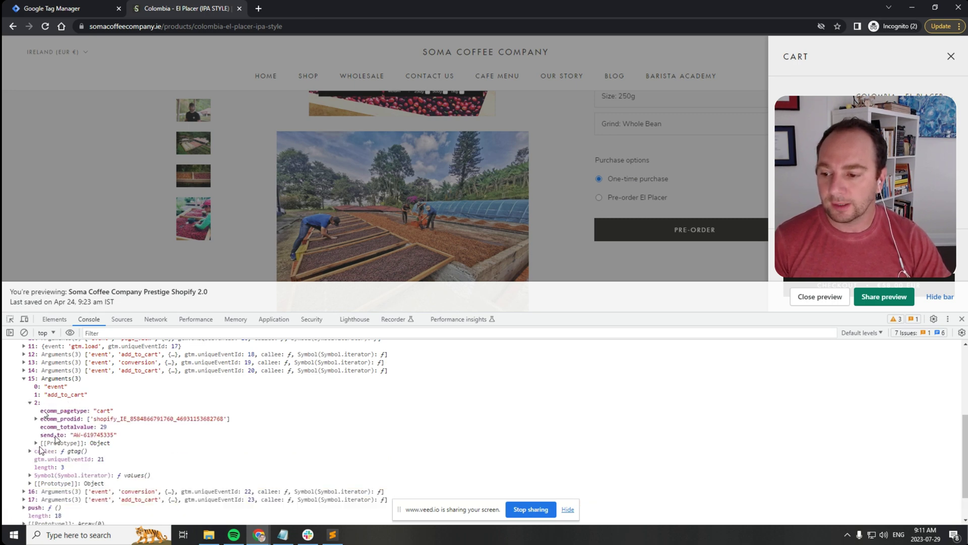
left_click(28, 382)
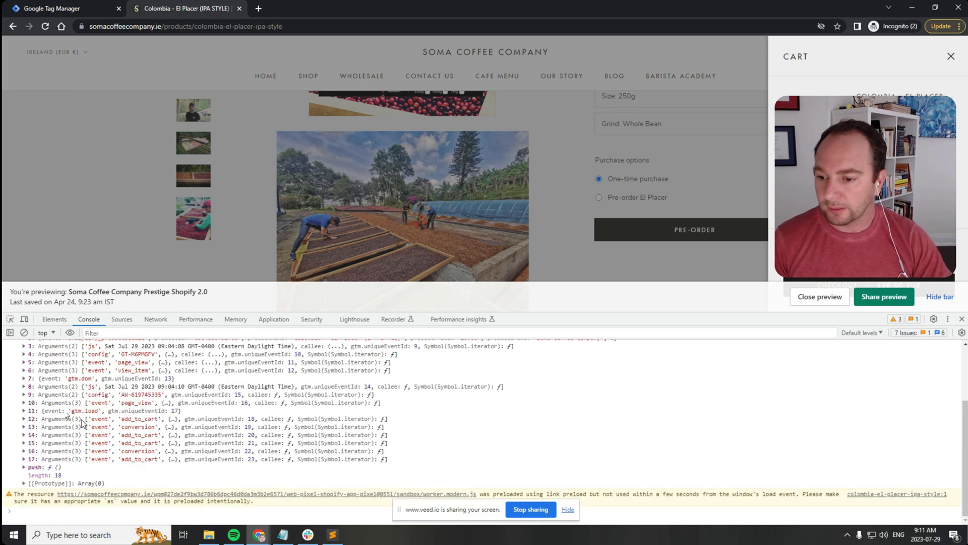
Expand entry 17, the latest add_to_cart, down to its items array, EUR currency and value 29
left_click(50, 459)
scroll(51, 457, "down", 3)
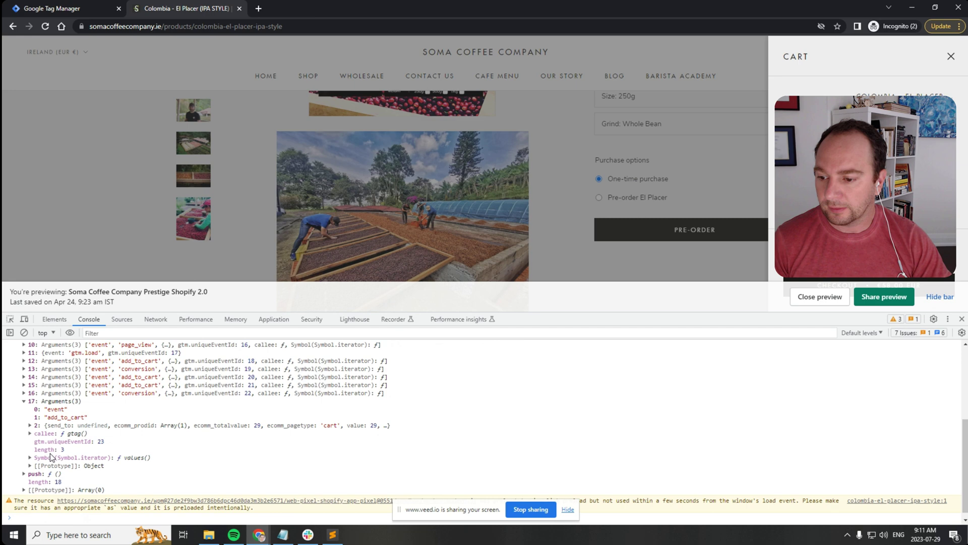
left_click(29, 419)
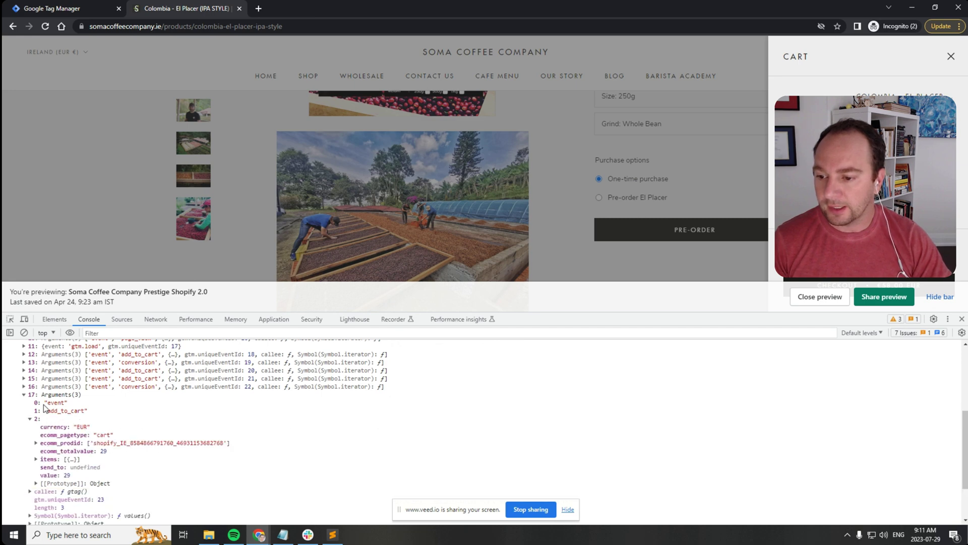
left_click(37, 460)
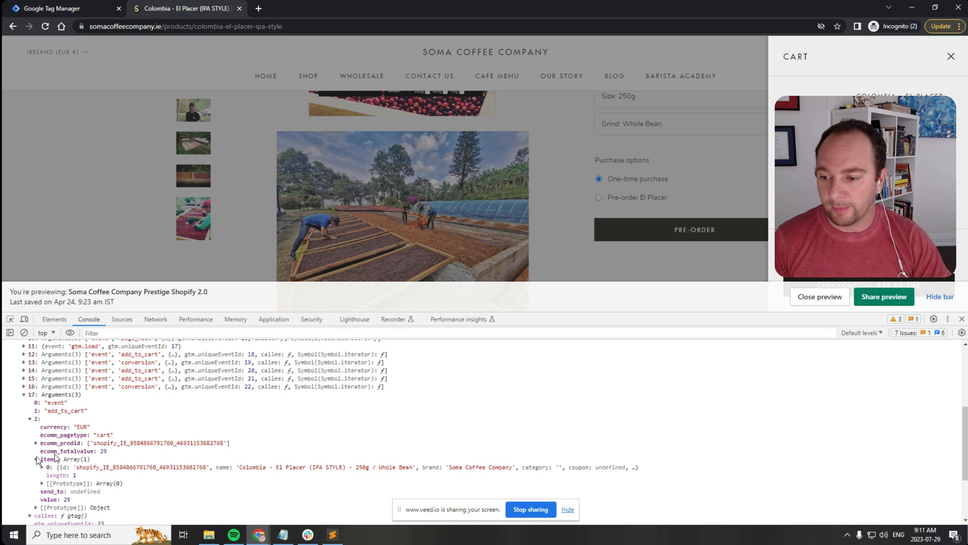
scroll(56, 457, "down", 1)
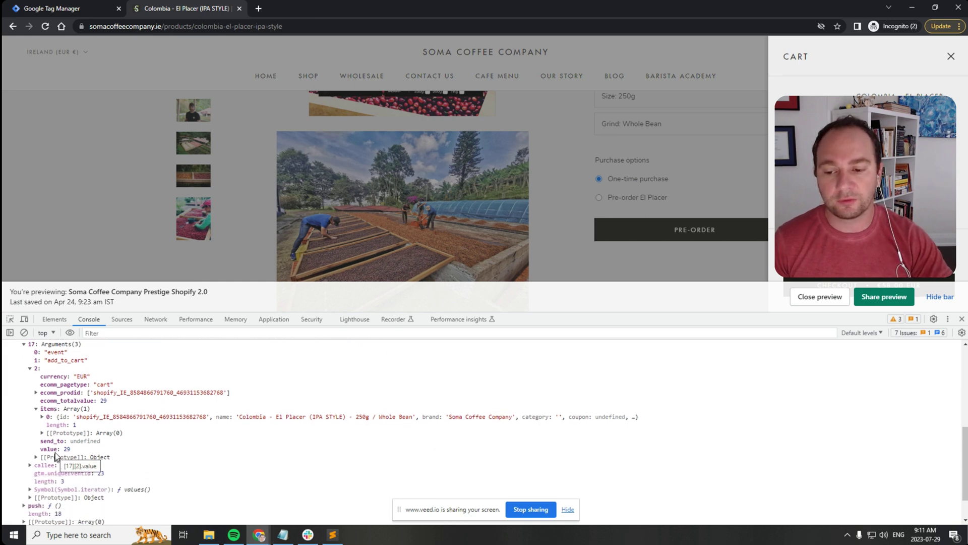
scroll(57, 457, "down", 1)
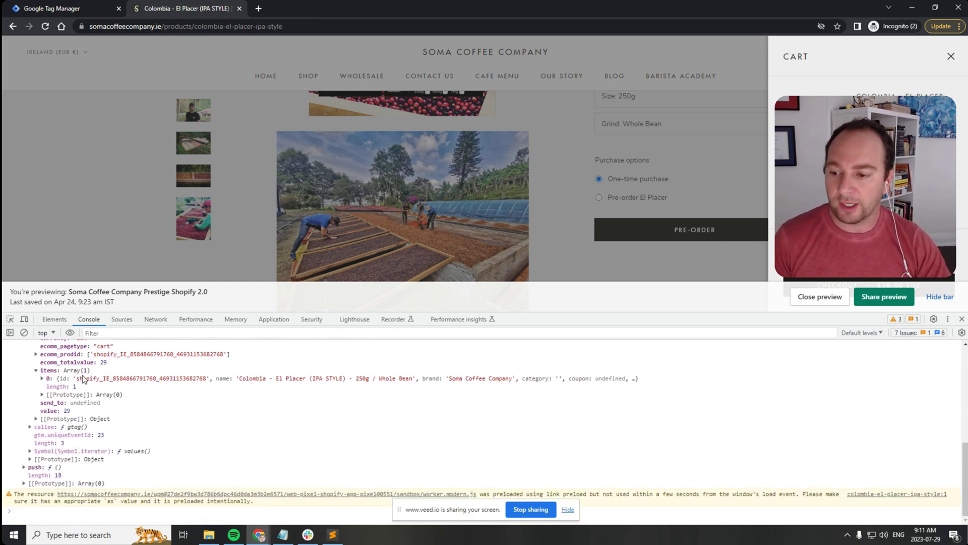
Copy the items property path and evaluate dataLayer[17][2].items, returning one cart item object
right_click(50, 371)
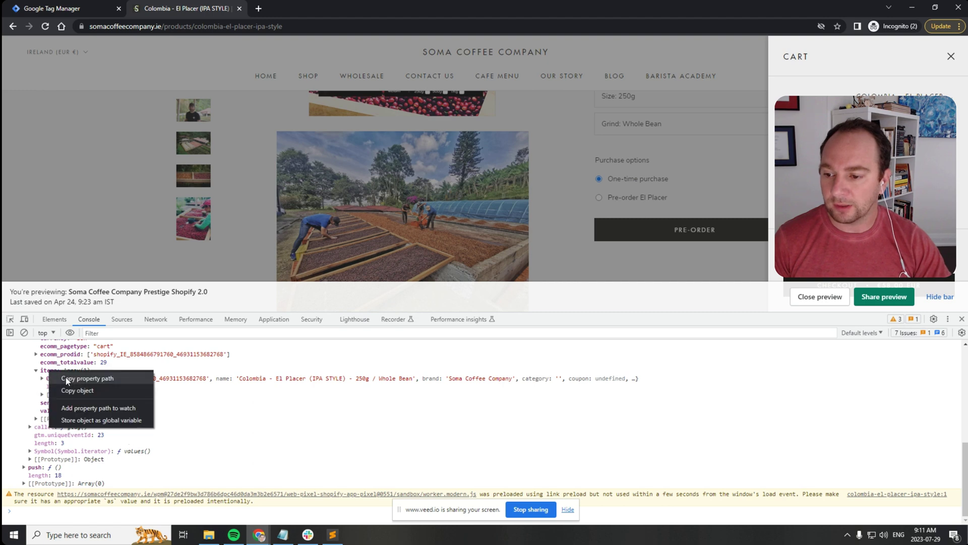
left_click(71, 378)
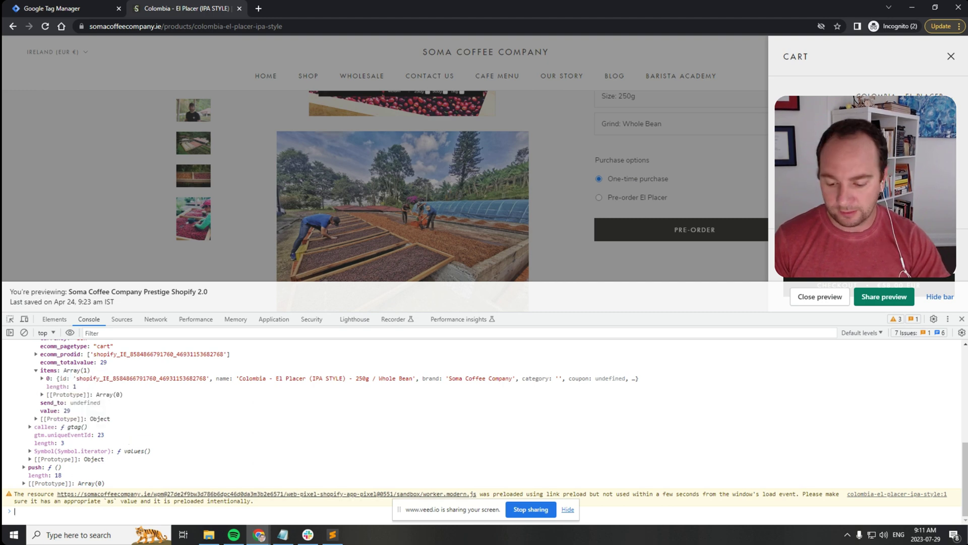
key("ctrl+v")
key("Left")
key("Left")
key("Left")
key("Left")
key("Left")
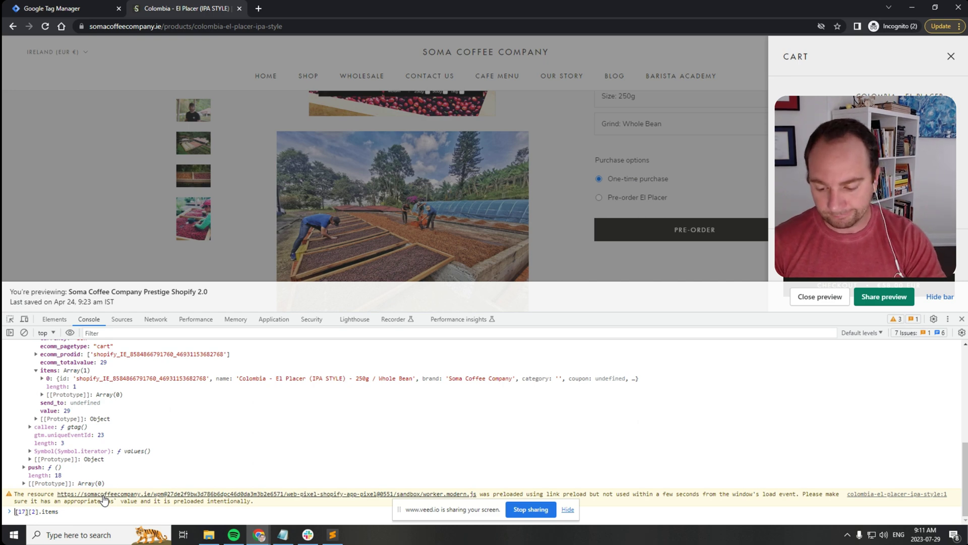
type("data")
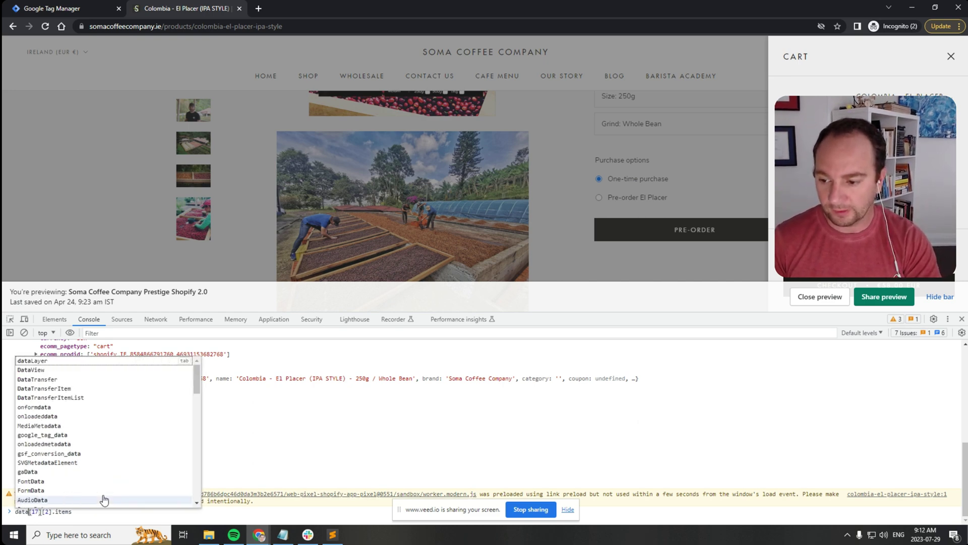
type("Layer")
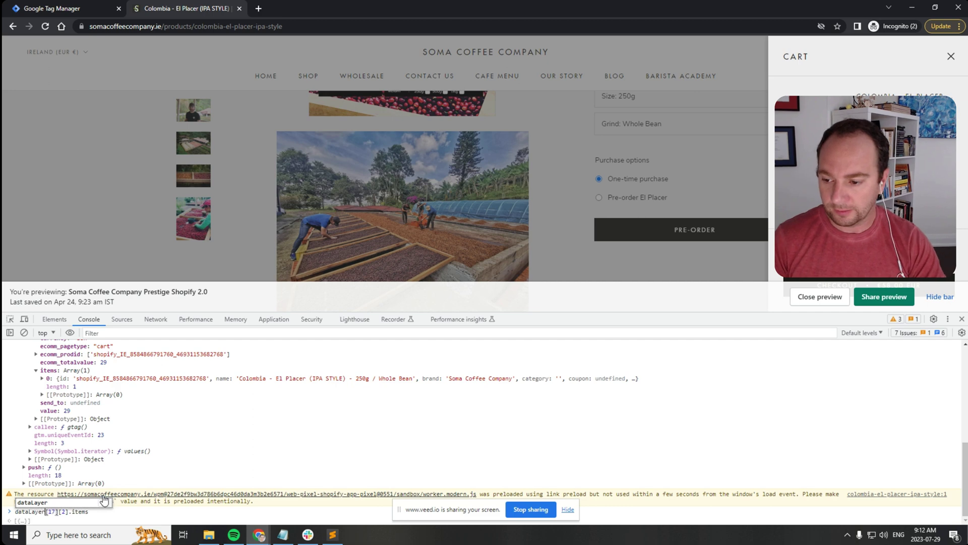
key("Return")
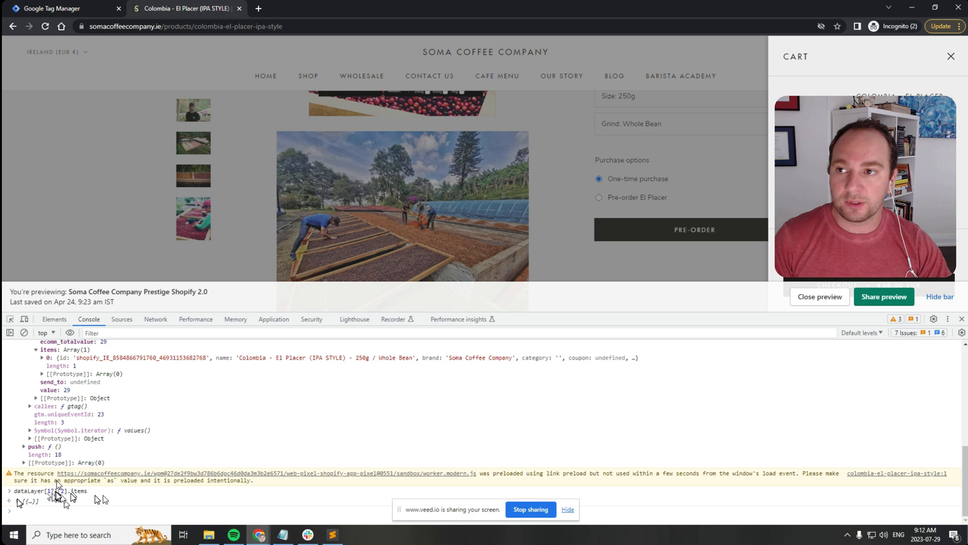
Back in Tag Manager, create a new user-defined Data Layer Variable from the Variables list
left_click(57, 9)
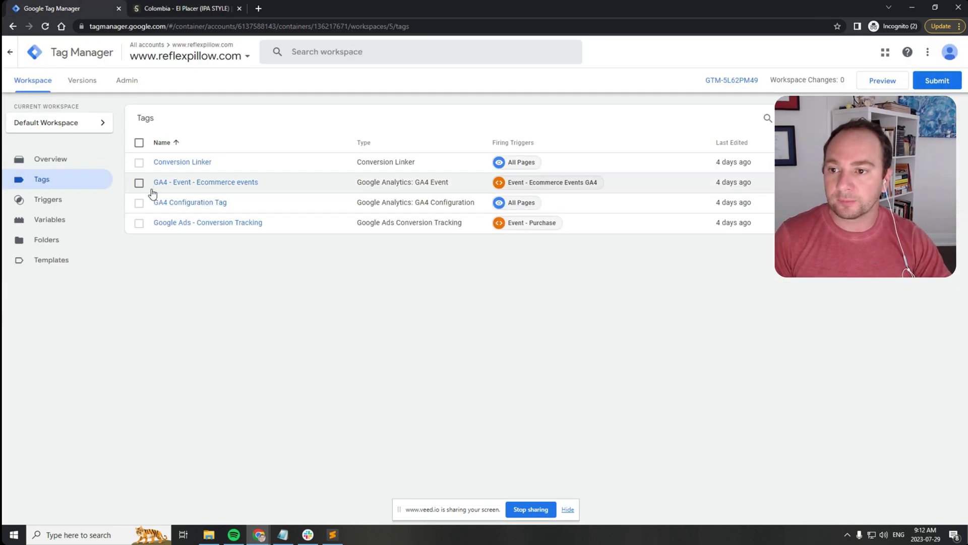
left_click(69, 221)
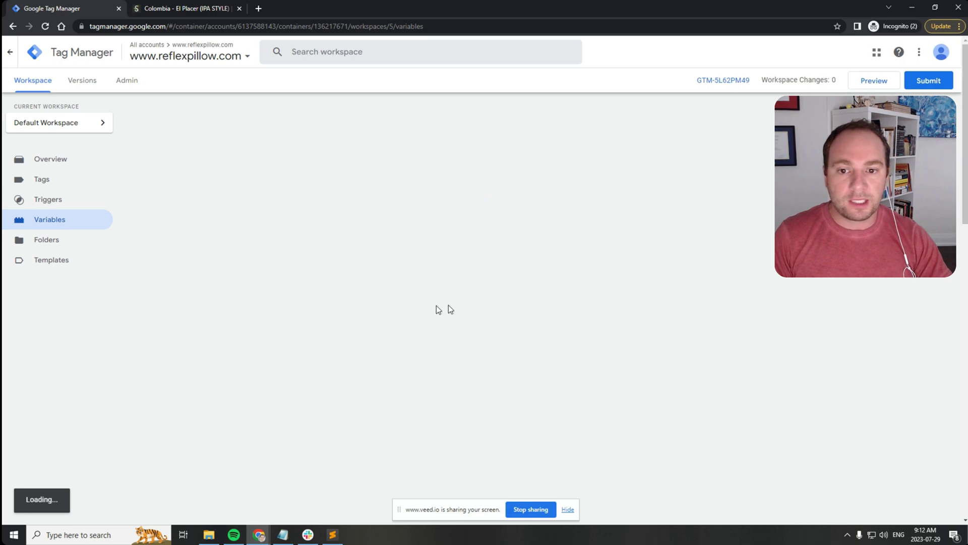
scroll(657, 255, "down", 15)
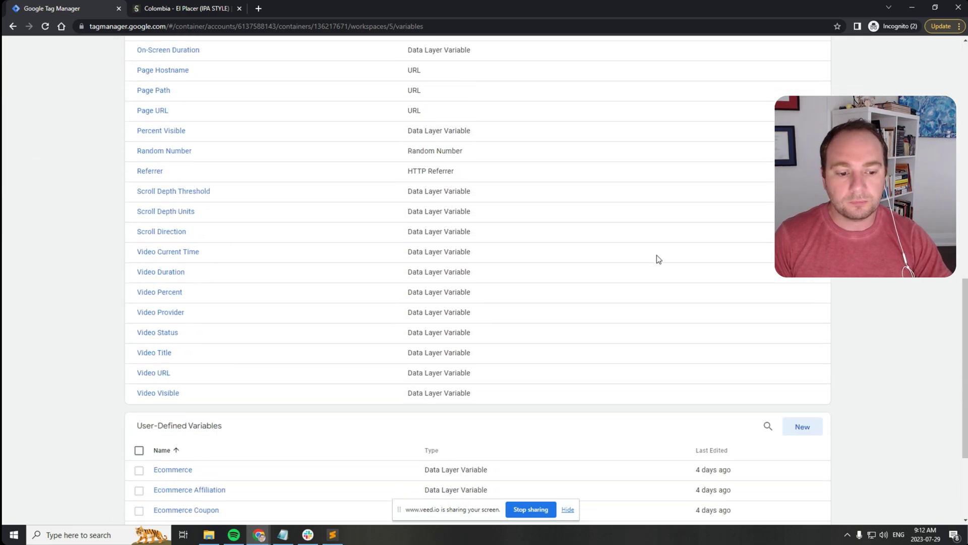
left_click(801, 268)
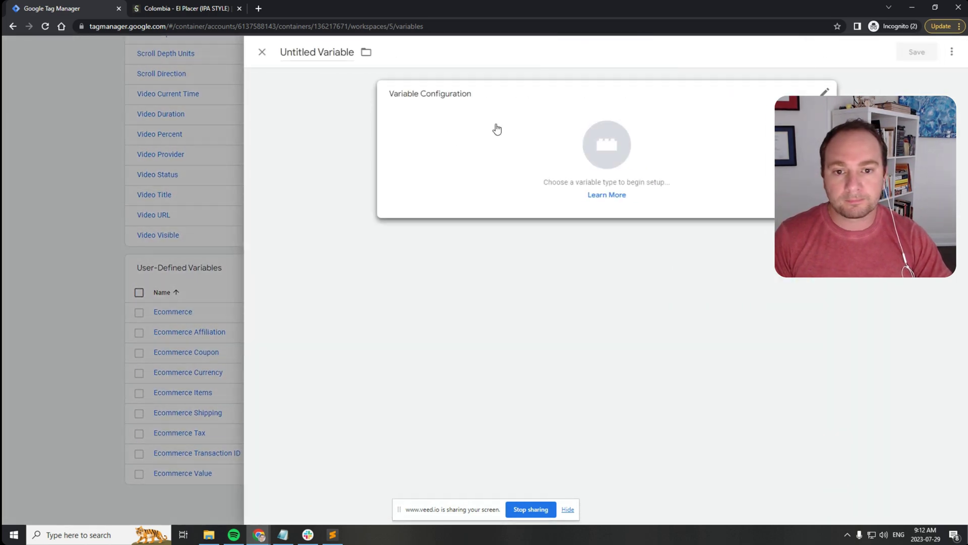
left_click(495, 128)
left_click(695, 295)
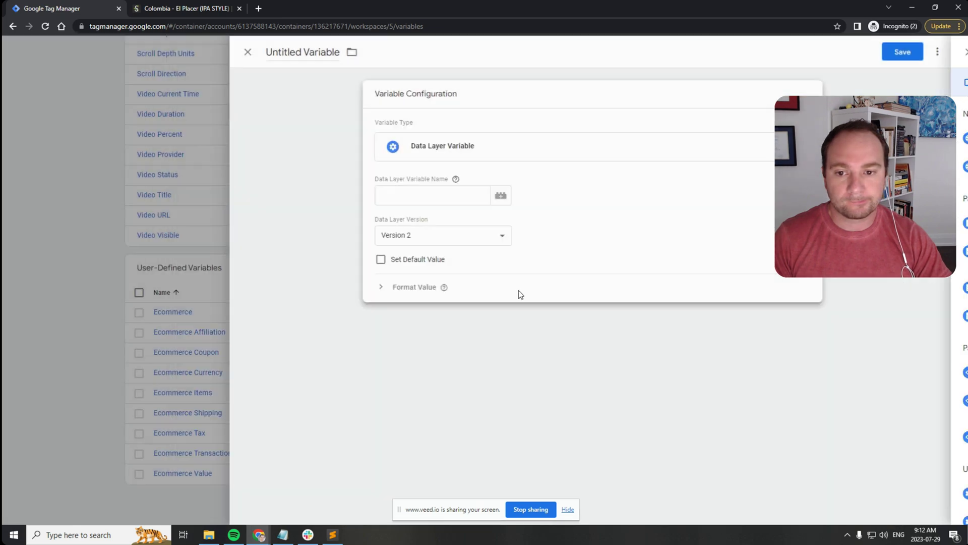
Enter 17.2.items as the variable name, change it to 14.2.items, then trim it to items
left_click(463, 192)
type("17")
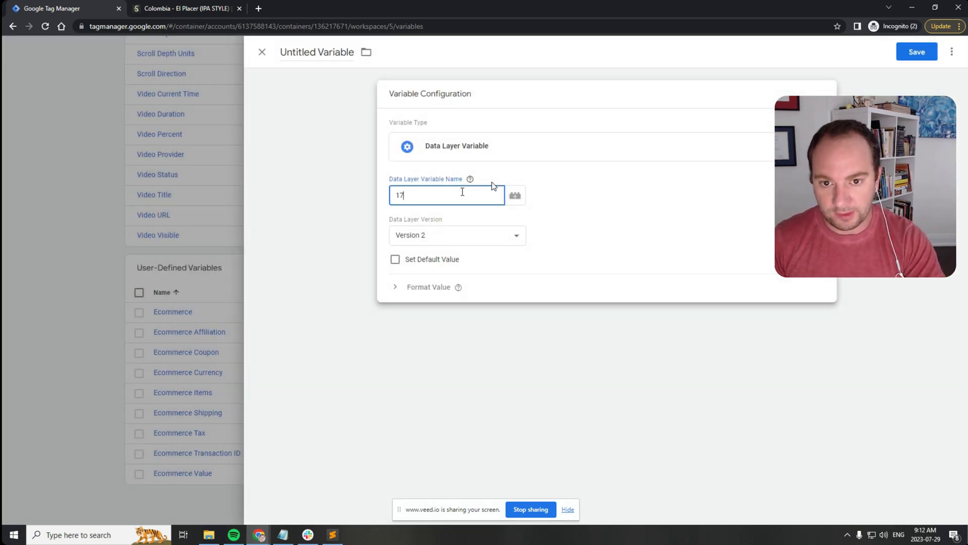
type(".2")
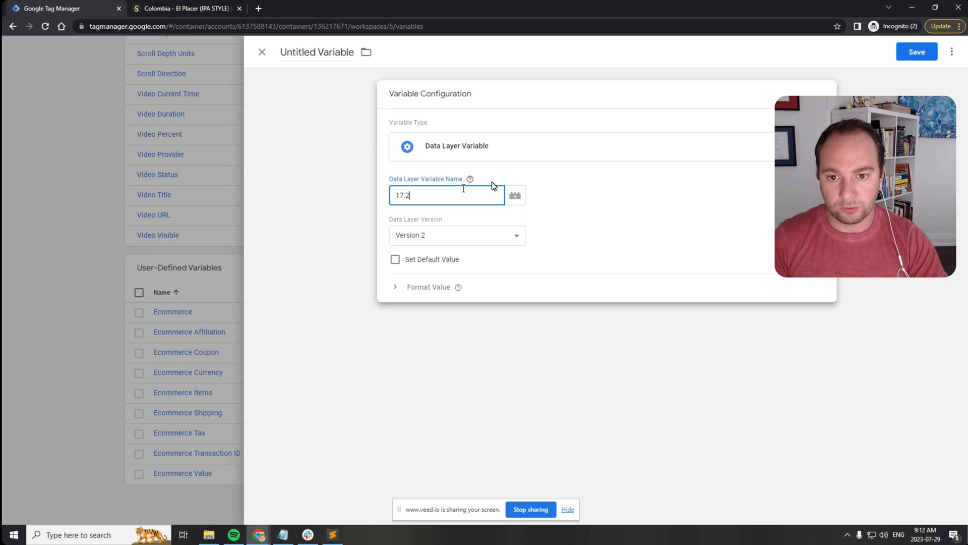
type(".items")
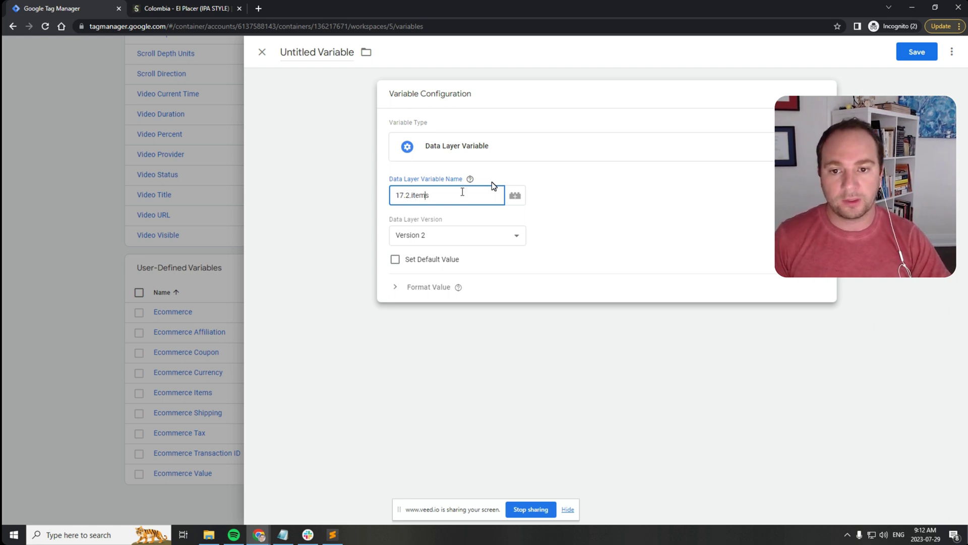
key("Home")
key("shift+Right")
key("shift+Right")
type("14")
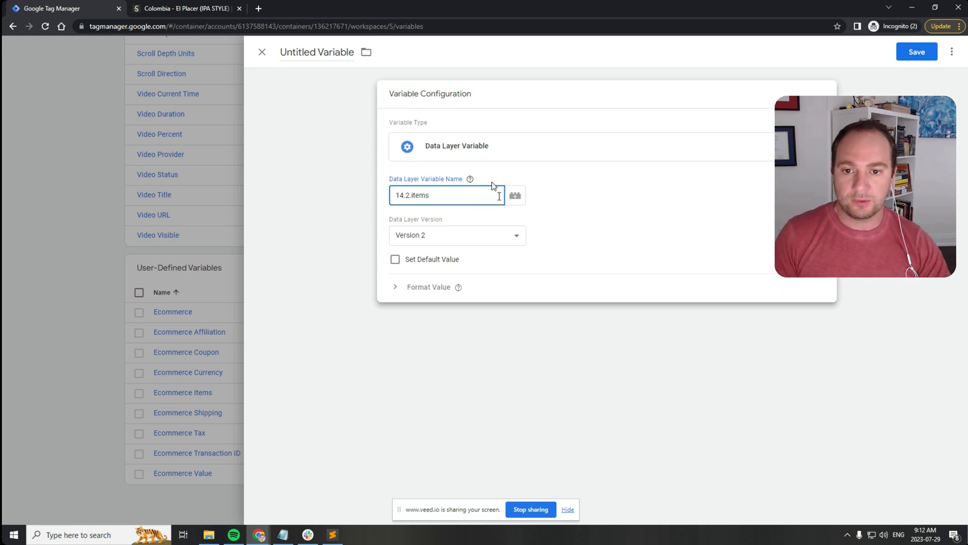
key("End")
key("ctrl+shift+Left")
key("ctrl+a")
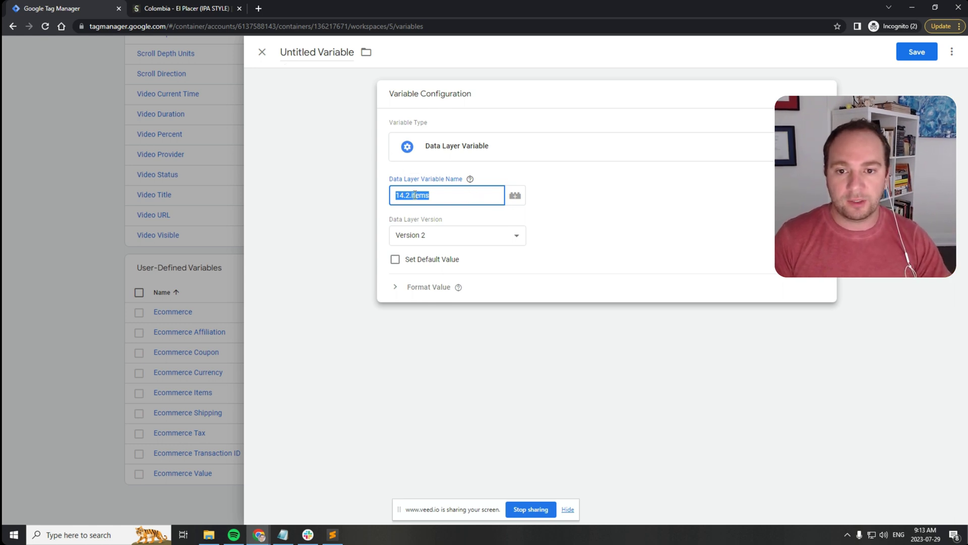
left_click_drag(414, 195, 386, 199)
key("BackSpace")
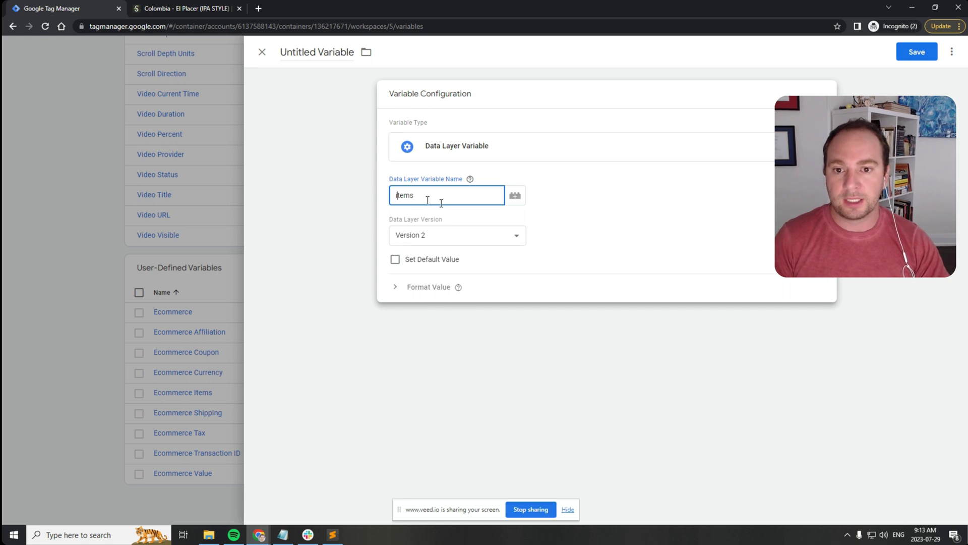
left_click(469, 222)
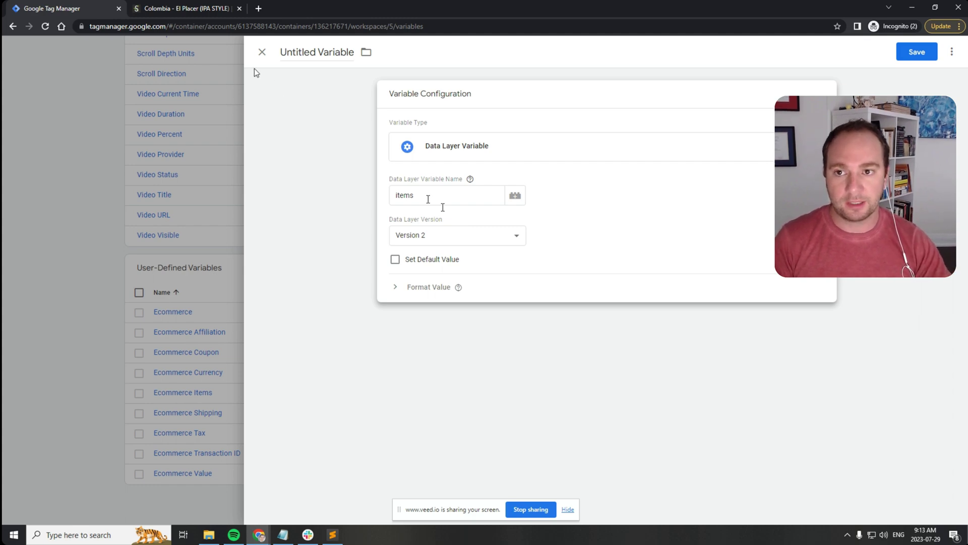
left_click(262, 52)
Discard the unsaved variable and go to the Tags list showing GA4 - Add to Cart
left_click(629, 166)
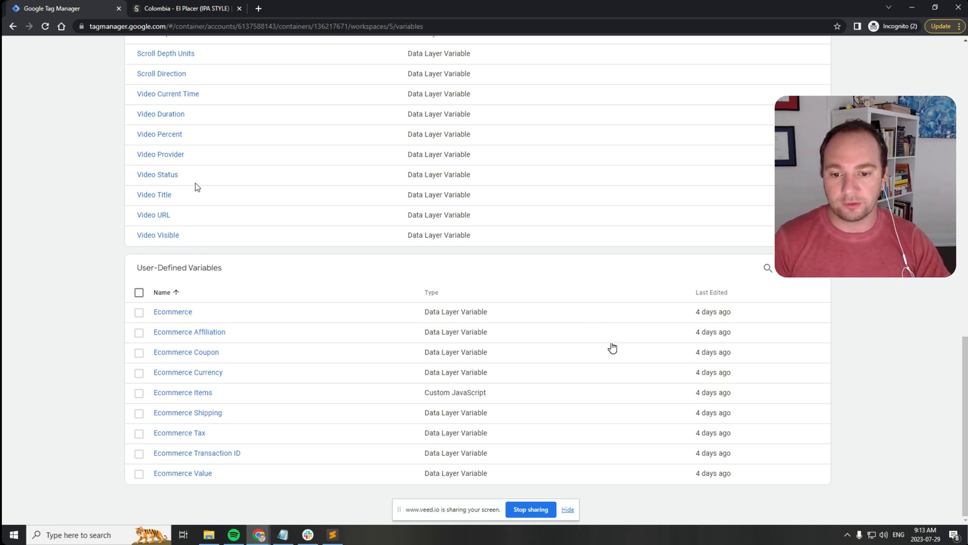
scroll(510, 280, "up", 11)
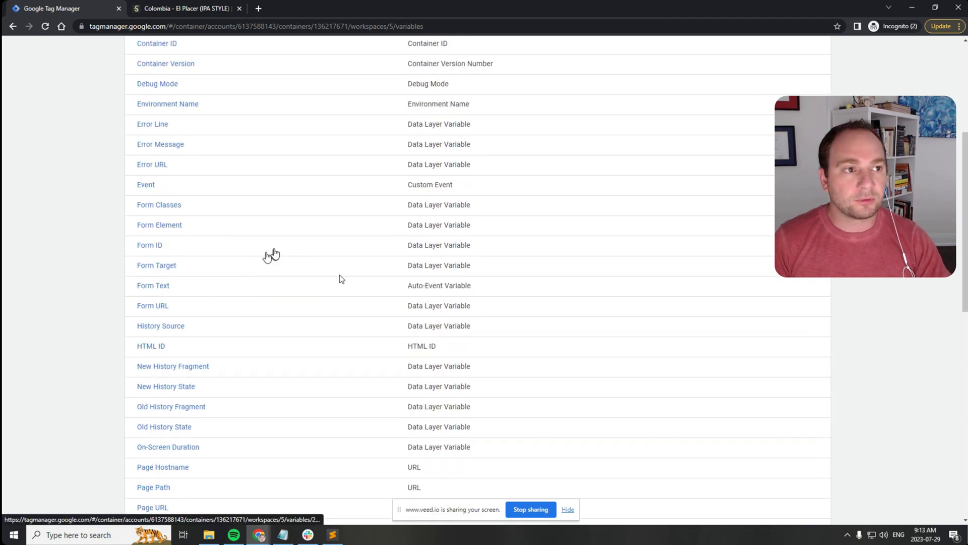
scroll(330, 317, "down", 8)
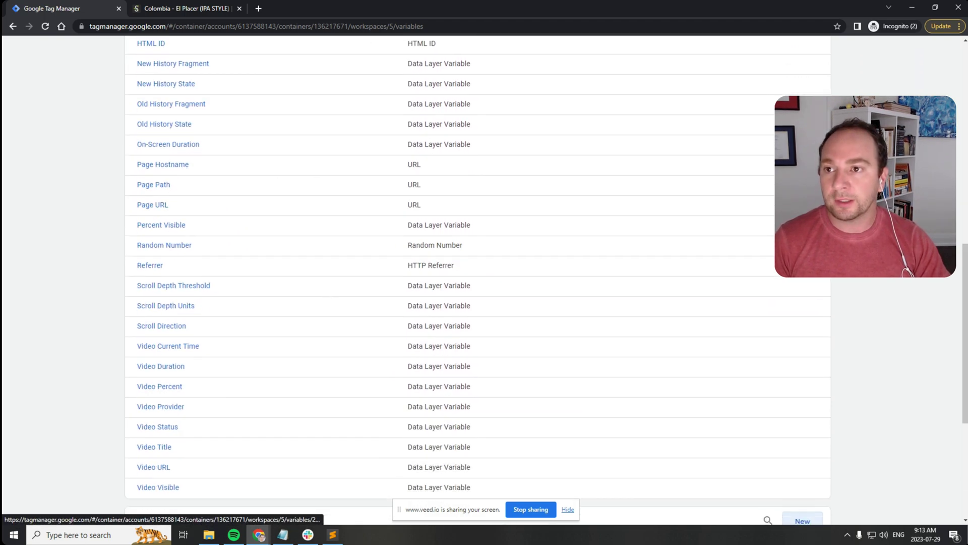
scroll(62, 219, "up", 15)
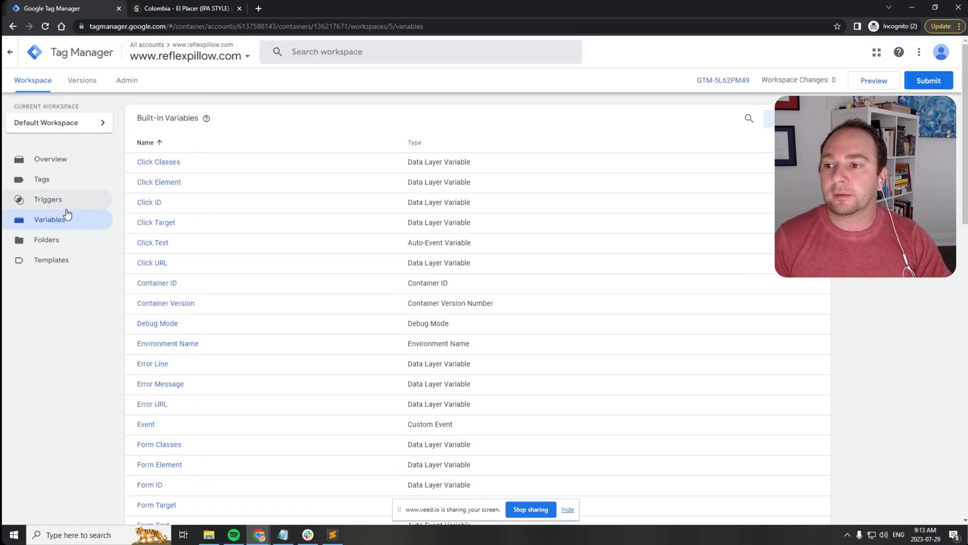
left_click(61, 181)
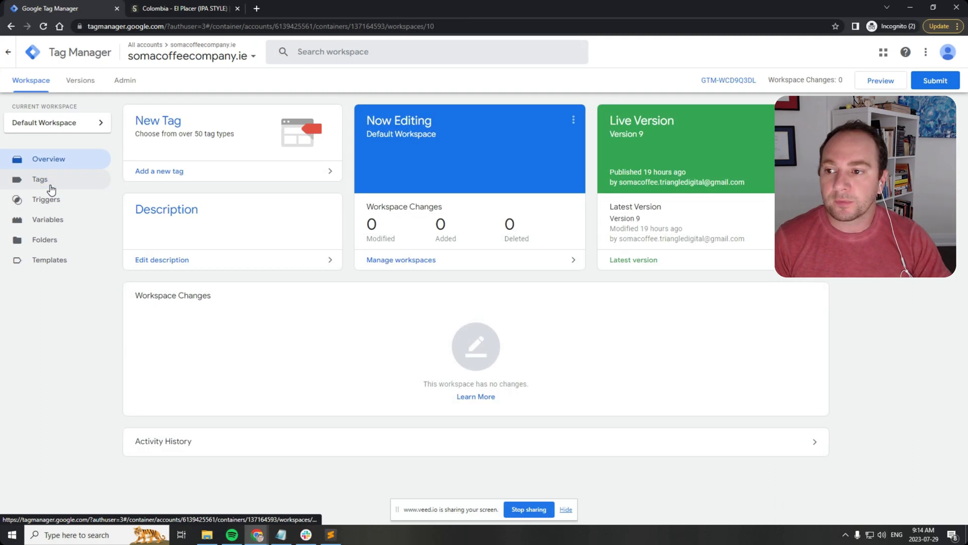
left_click(51, 185)
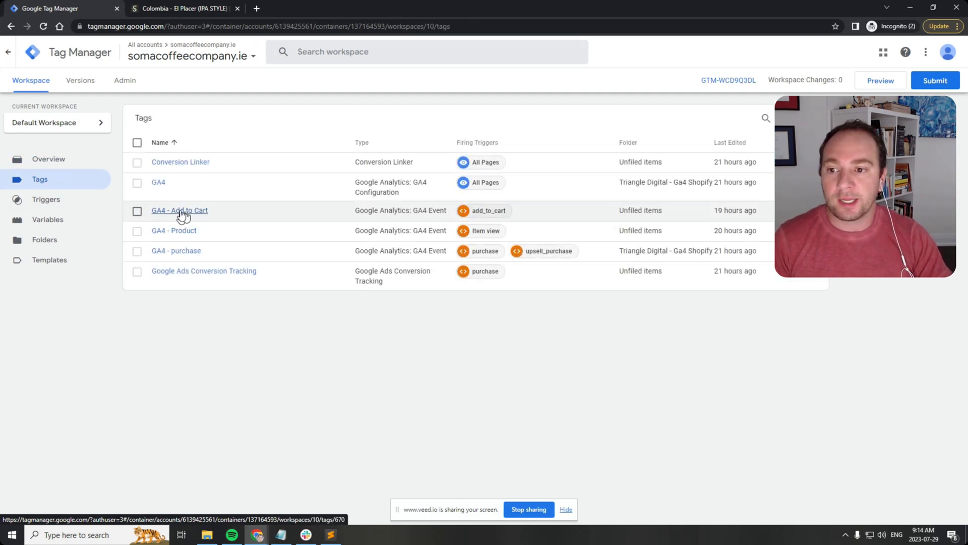
Check GA4 - Add to Cart's parameters unchanged and scroll Variables to items (custom - add_to_cart)
left_click(181, 210)
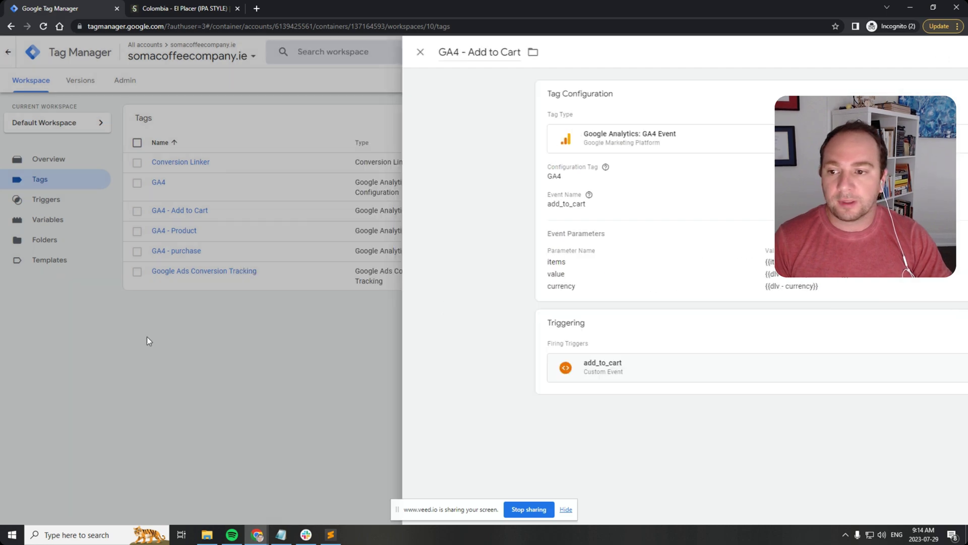
left_click(147, 336)
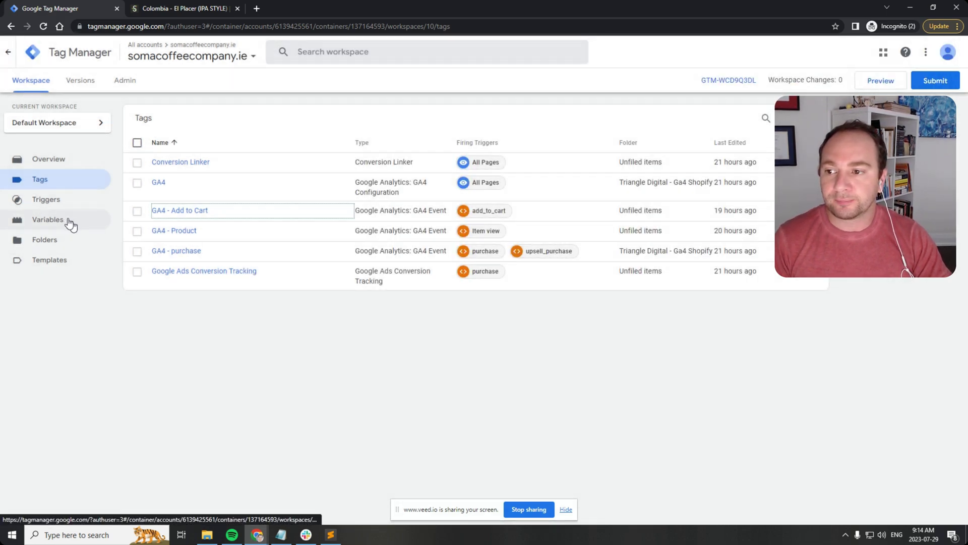
left_click(71, 224)
scroll(364, 337, "down", 1)
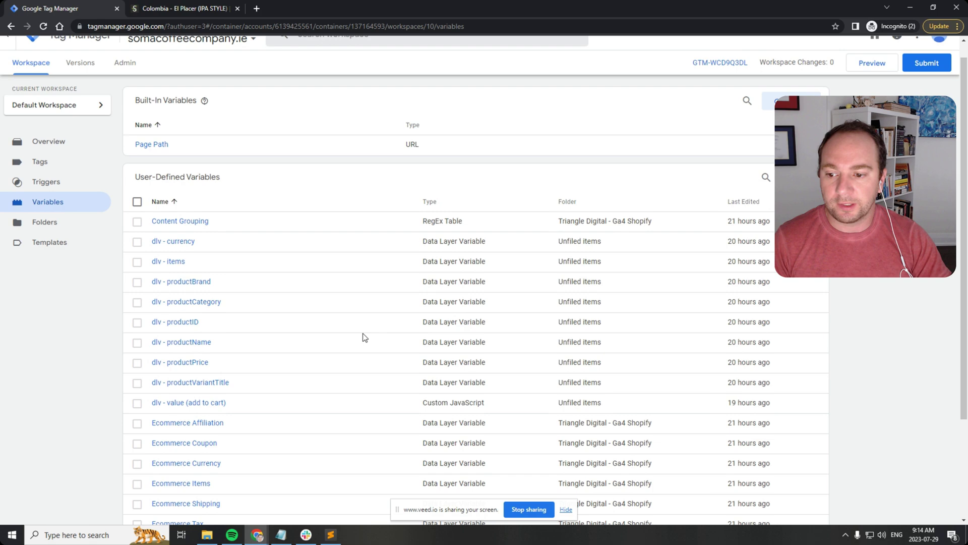
scroll(365, 337, "down", 3)
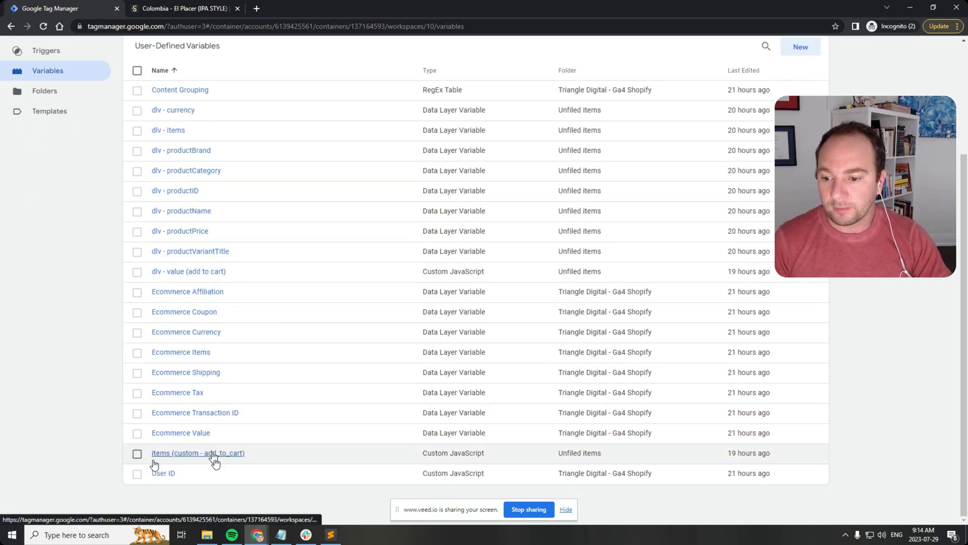
left_click(177, 453)
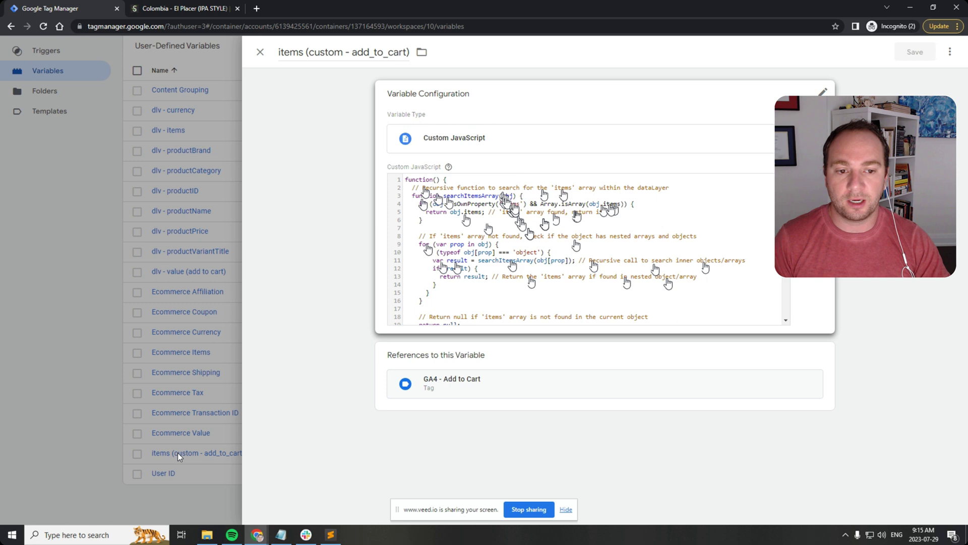
scroll(553, 259, "down", 5)
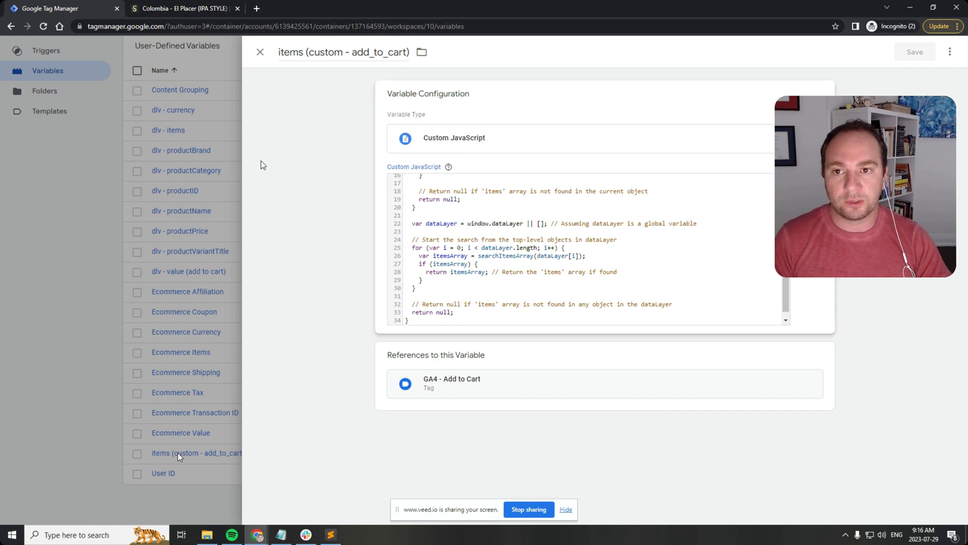
left_click(260, 52)
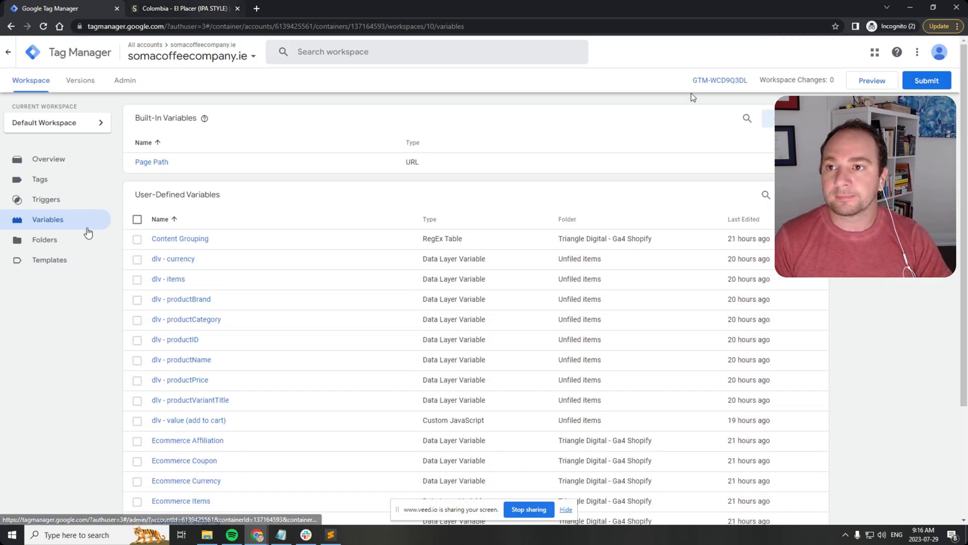
Recheck GA4 - Add to Cart from Tags without changes and launch Preview for the container
left_click(58, 180)
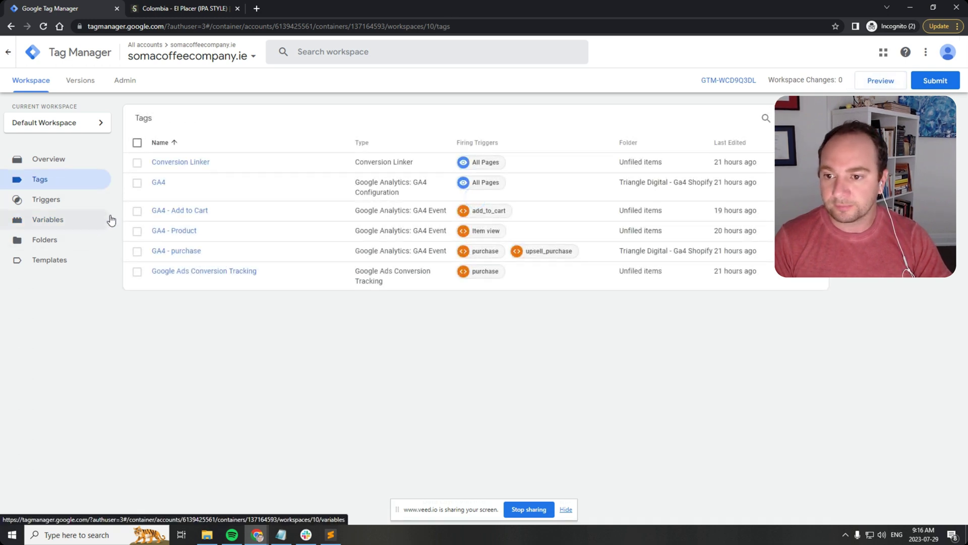
left_click(187, 211)
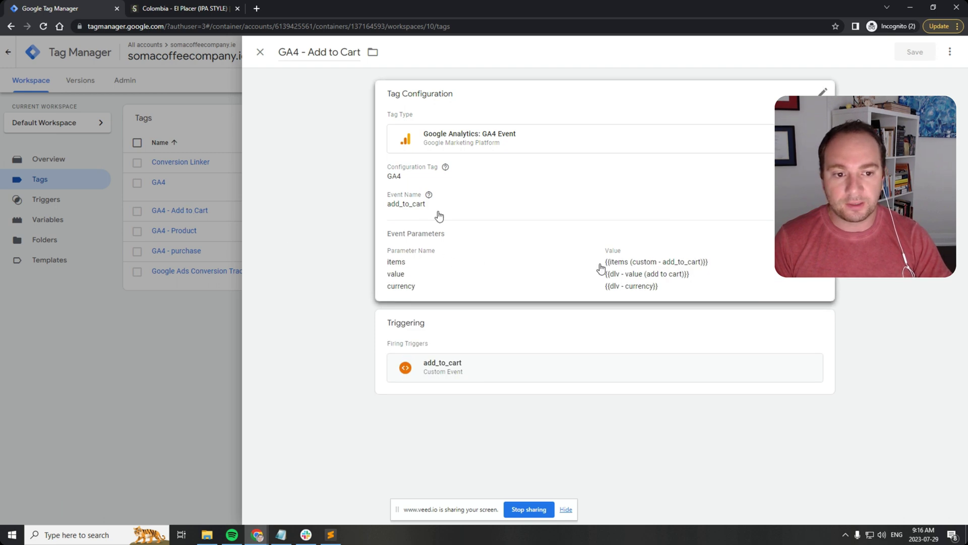
left_click(261, 52)
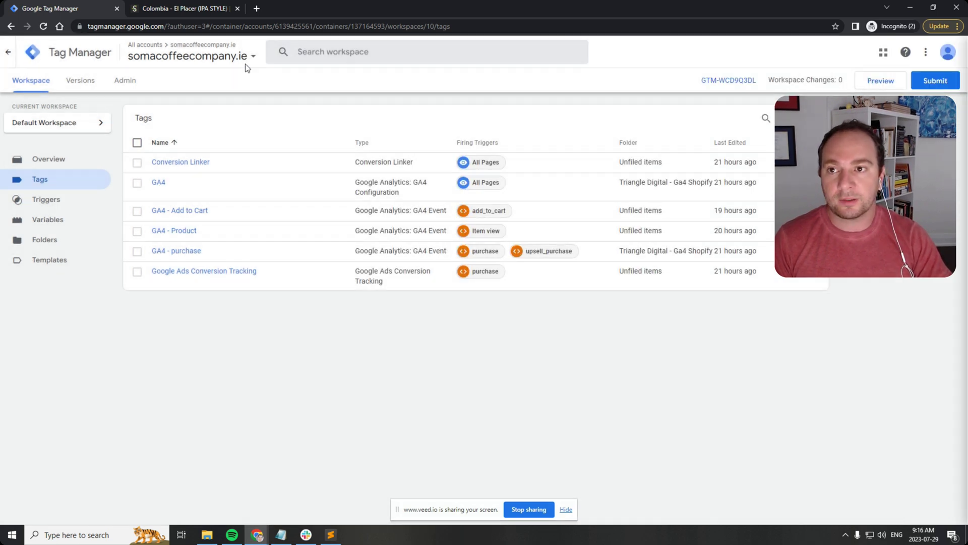
left_click(880, 80)
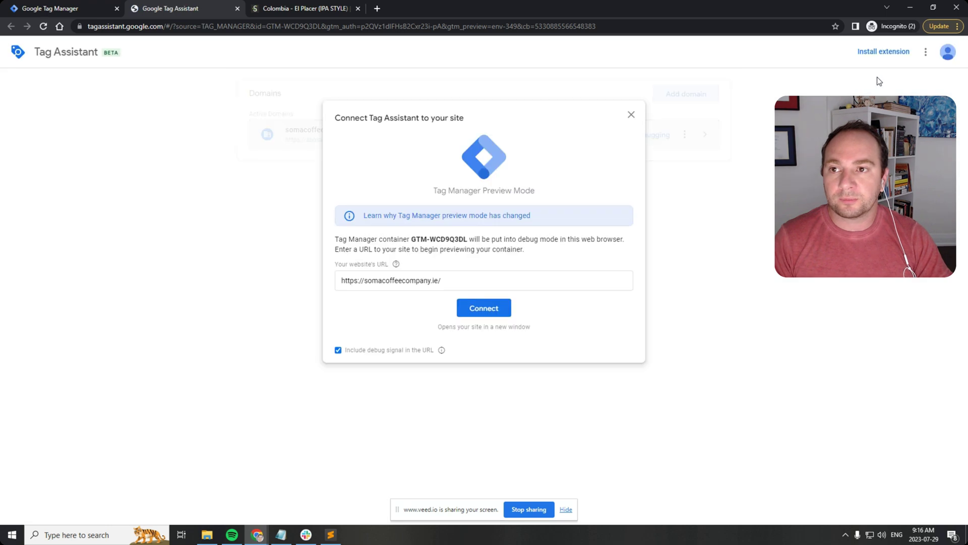
Connect Tag Assistant to somacoffeecompany.ie, close the Colombia - El Placer tab and bring up the site
left_click(484, 309)
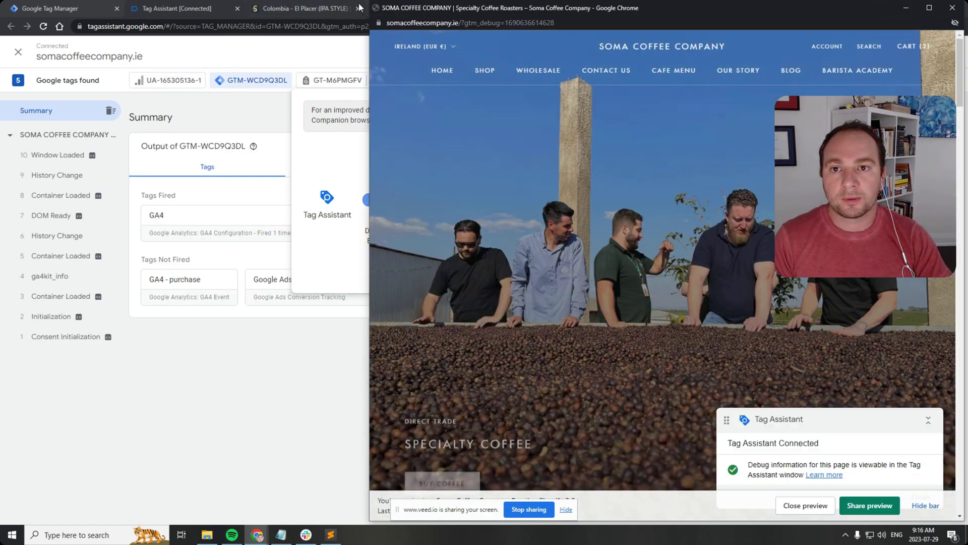
left_click(360, 11)
left_click(358, 9)
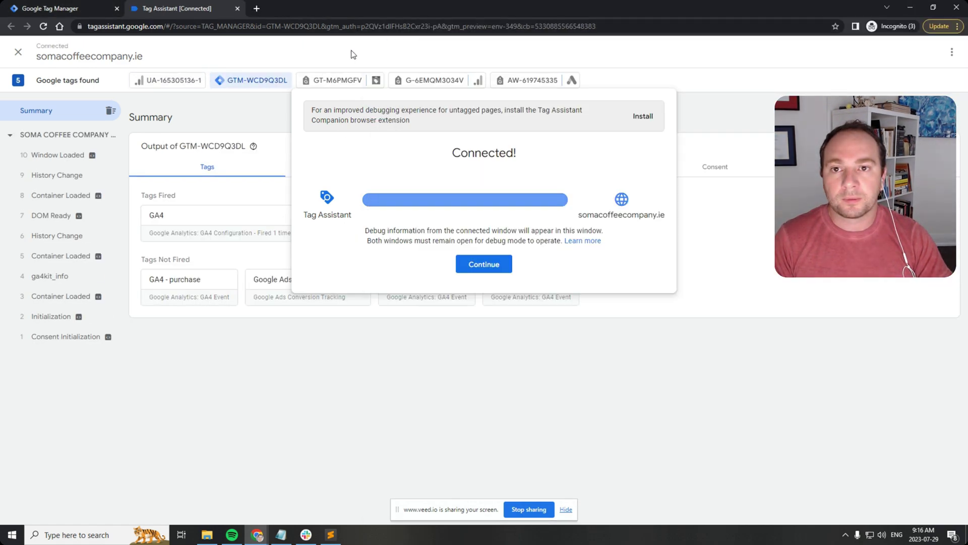
mouse_move(257, 533)
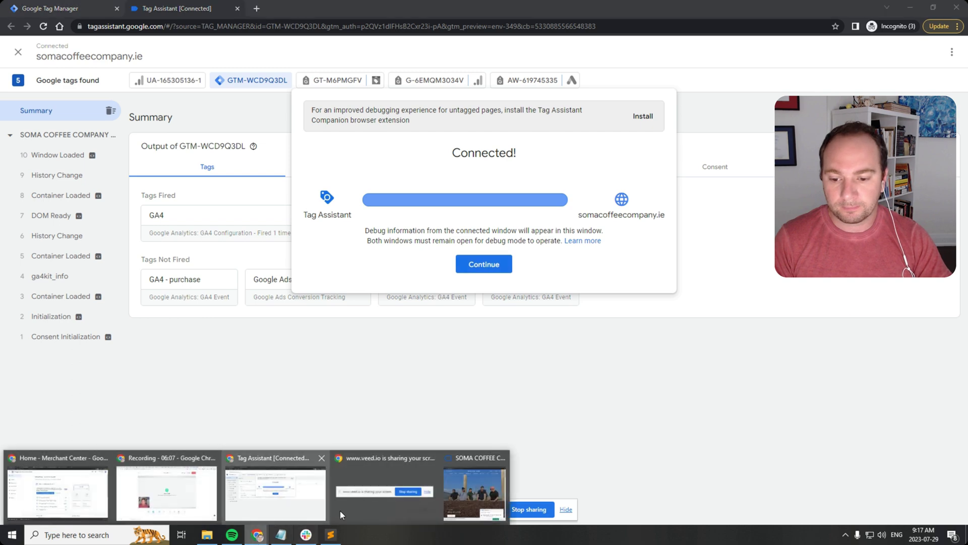
left_click(460, 496)
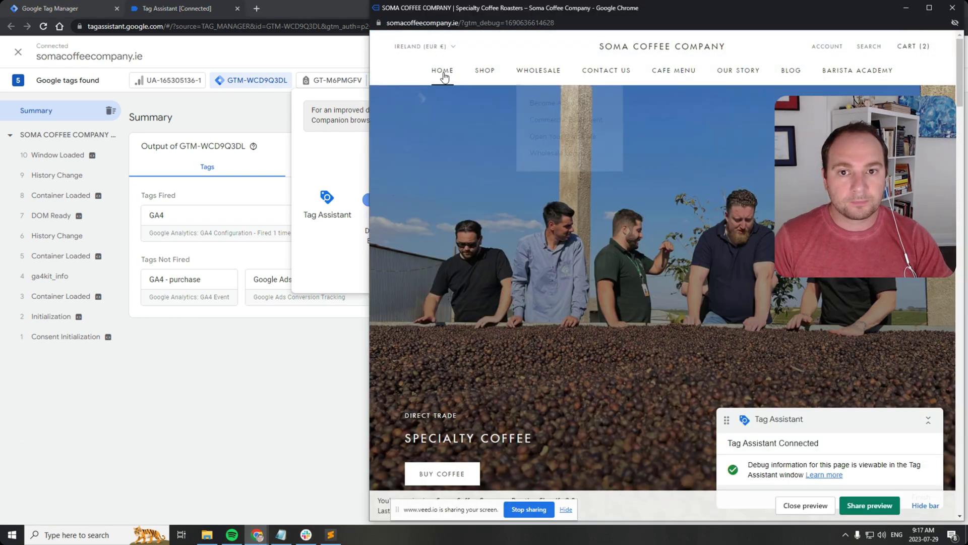
Add the Hario V60 Plastic dripper from Shop > Coffee Brewing Gear > Coffee Makers to the cart
mouse_move(483, 74)
mouse_move(530, 120)
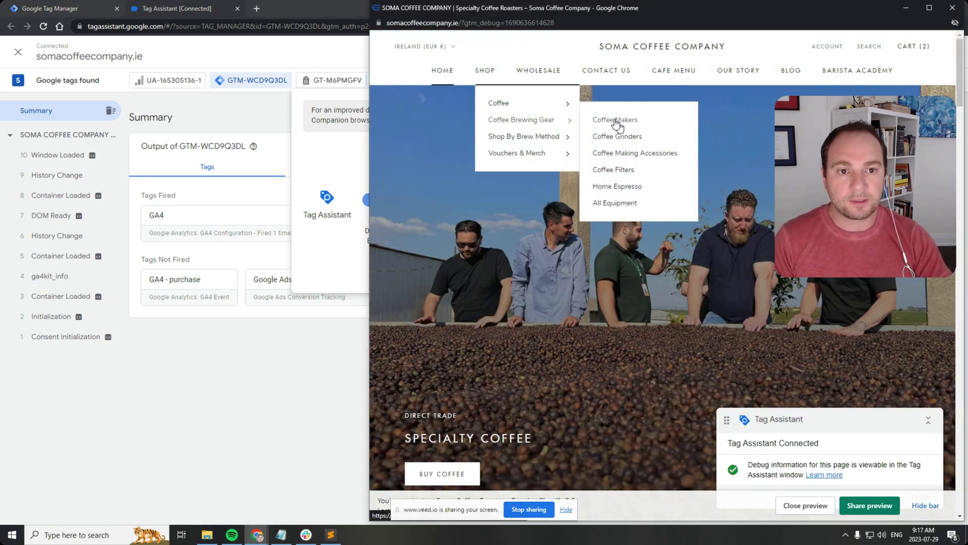
left_click(615, 121)
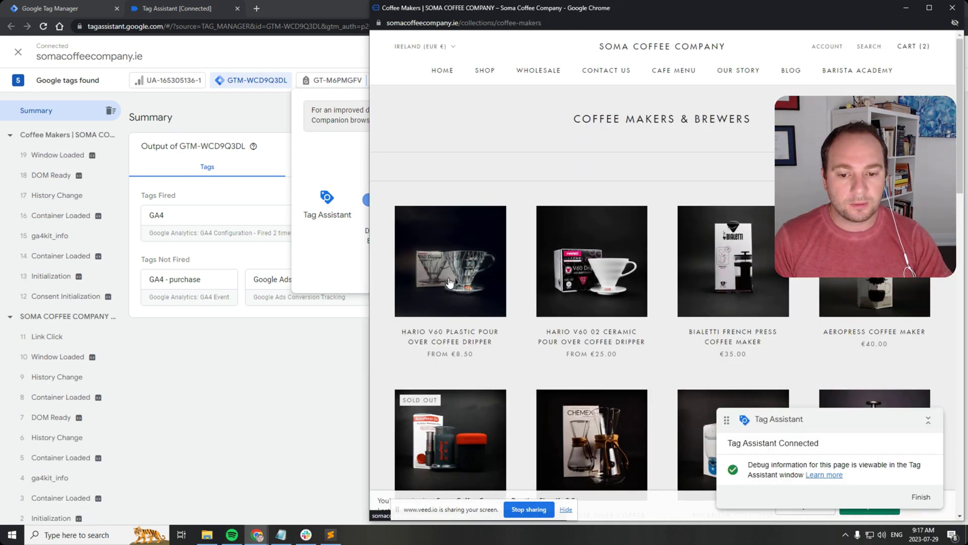
left_click(449, 280)
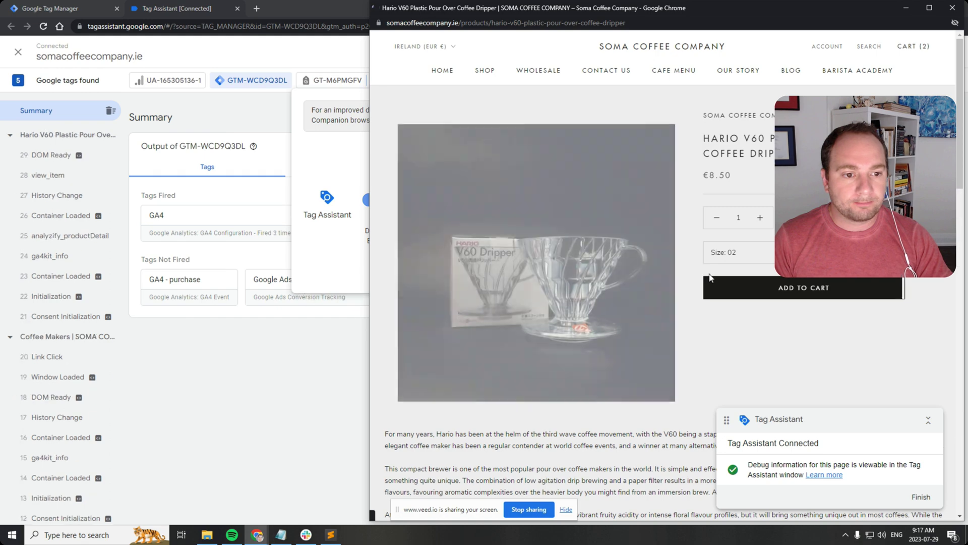
left_click(741, 291)
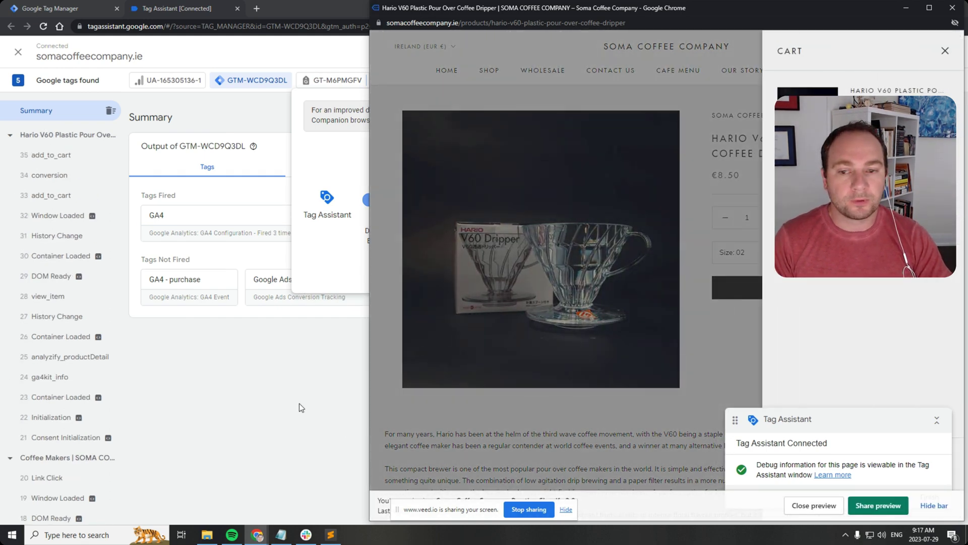
Open the add_to_cart event and the details of the fired GA4 - Add to Cart tag
left_click(240, 393)
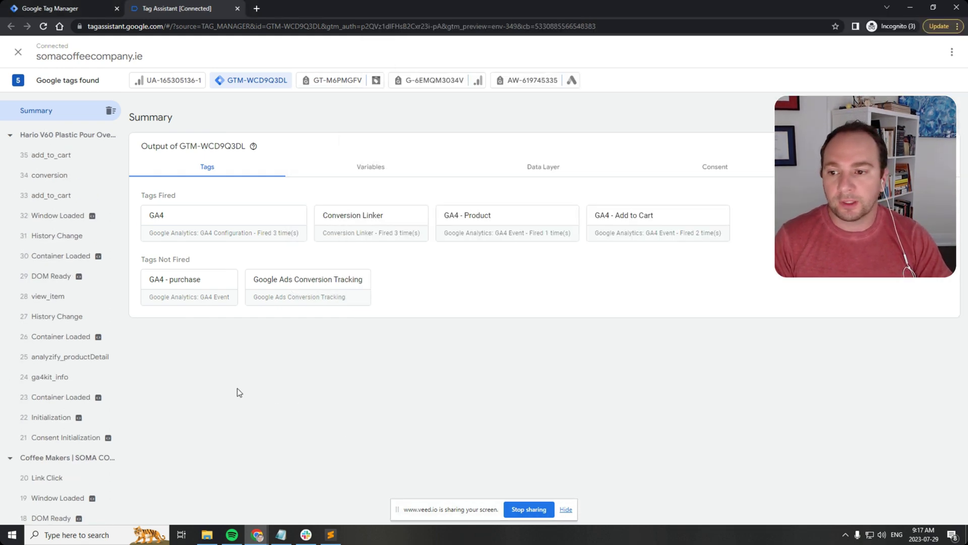
left_click(52, 159)
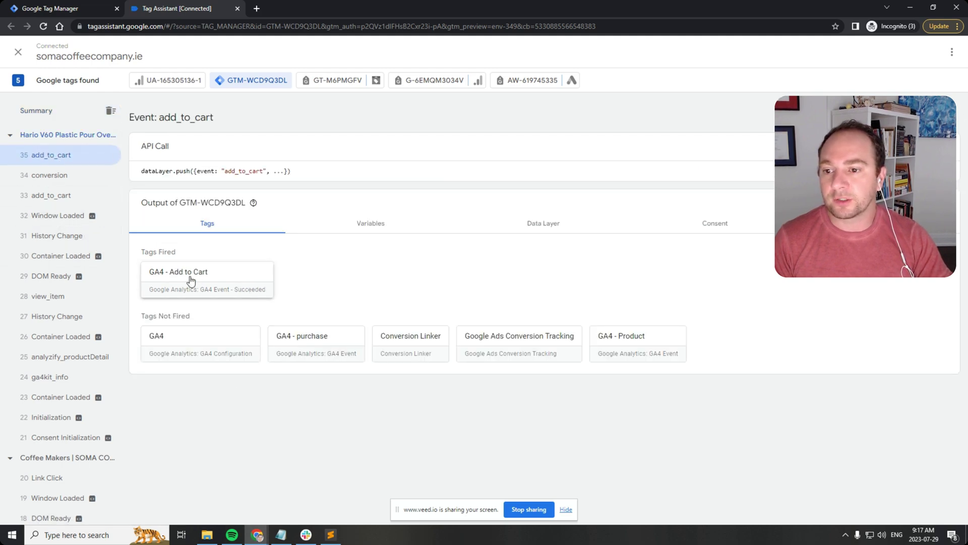
left_click(174, 278)
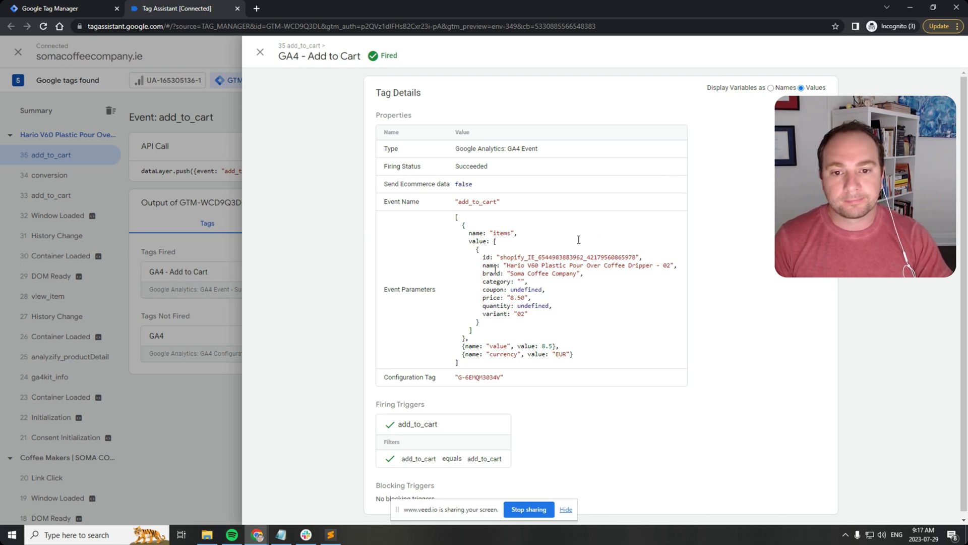
scroll(493, 264, "down", 1)
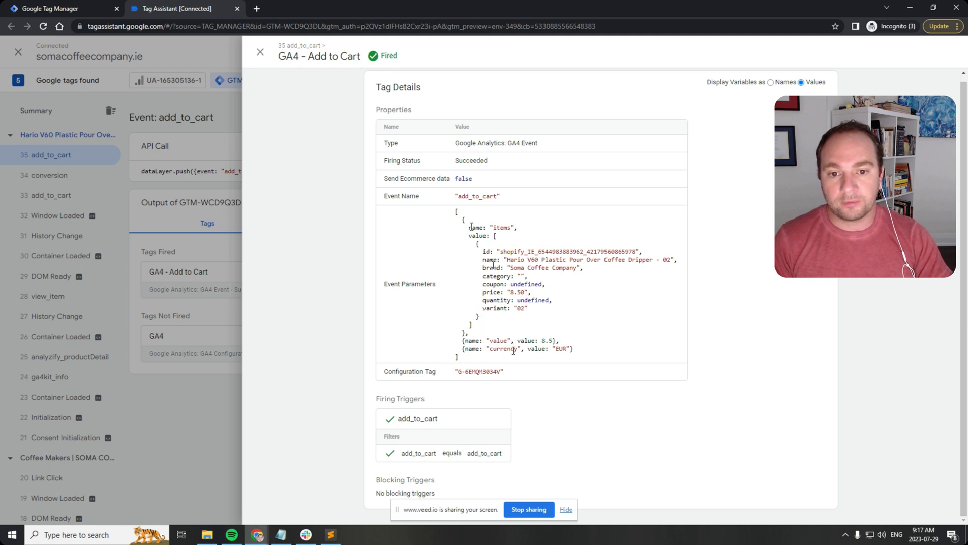
Compare the items and value (add to cart) variable names with their resolved values, then close the details
left_click(772, 82)
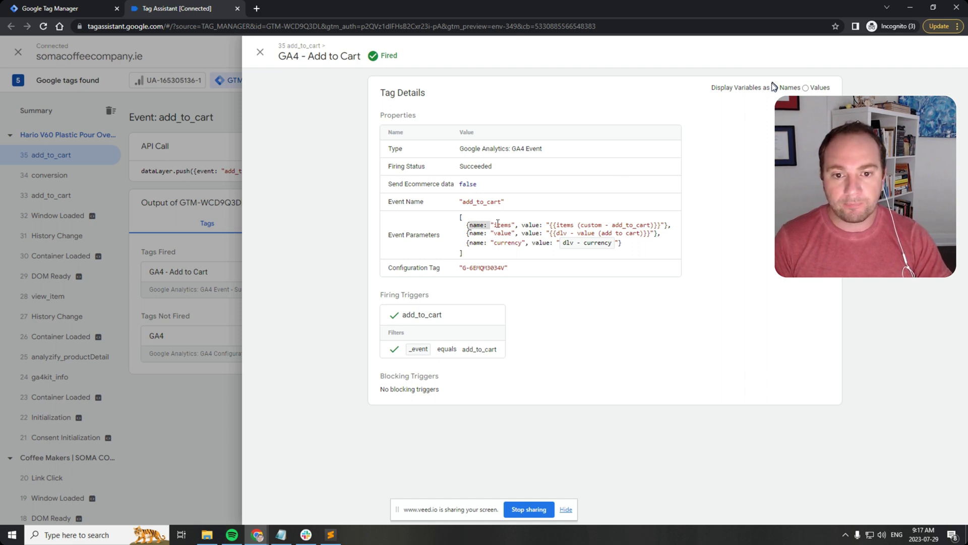
left_click_drag(498, 223, 666, 225)
left_click(558, 224)
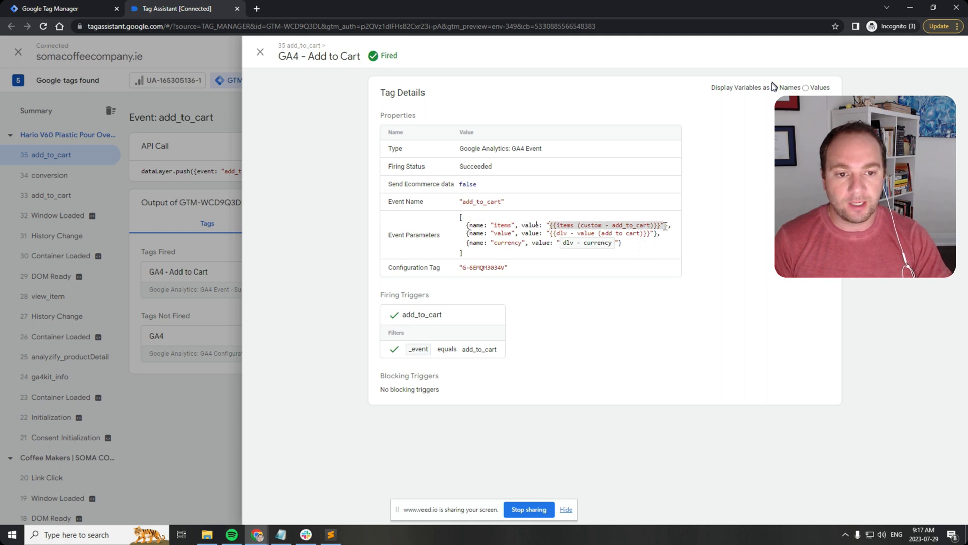
left_click(666, 226)
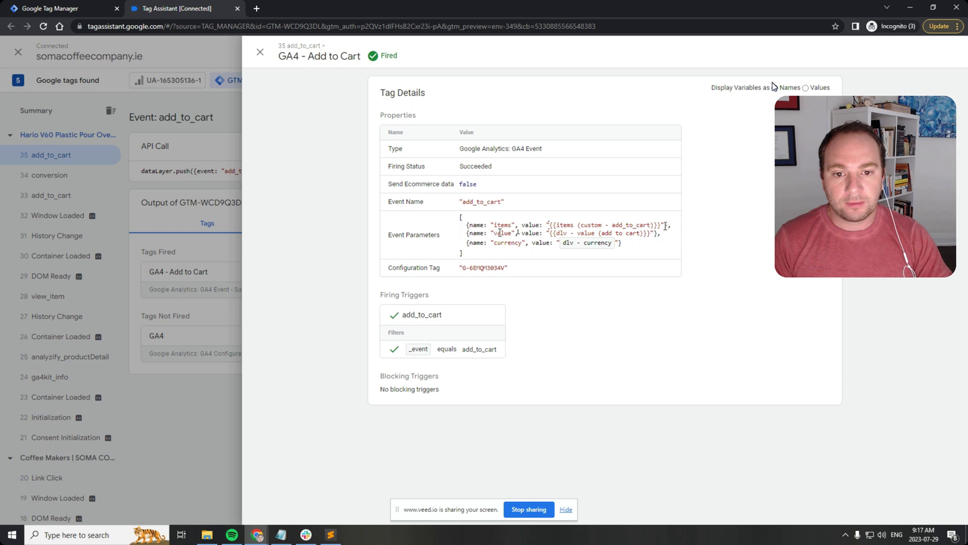
double_click(501, 233)
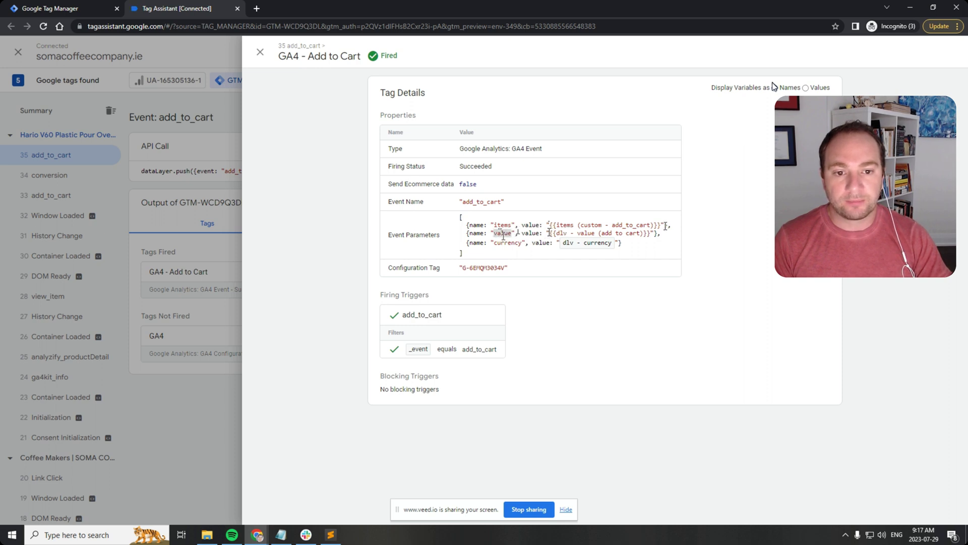
left_click_drag(574, 233, 648, 231)
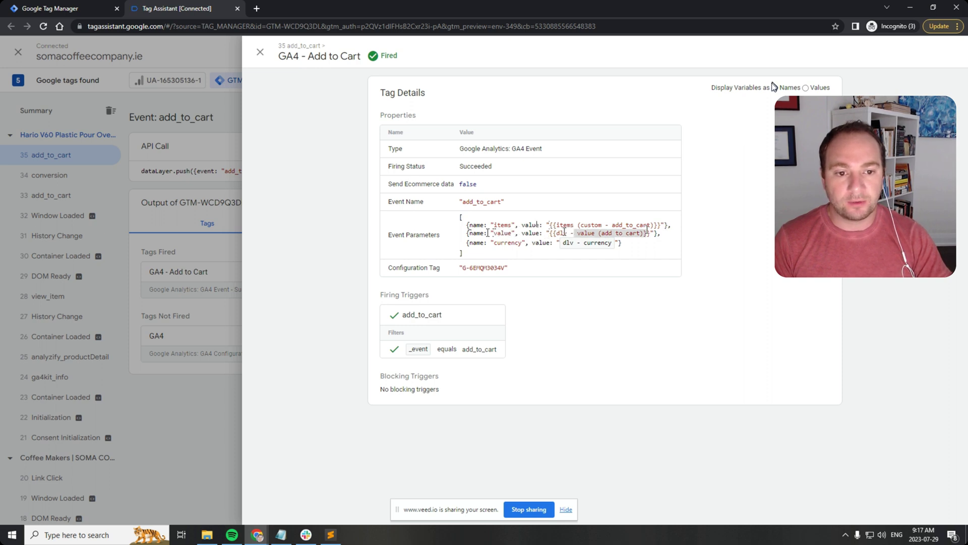
left_click(805, 89)
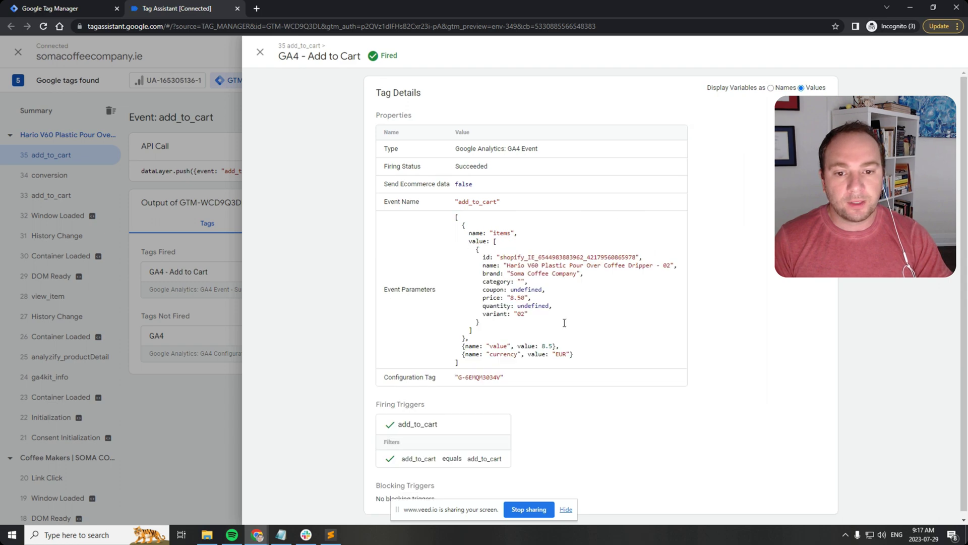
left_click(259, 52)
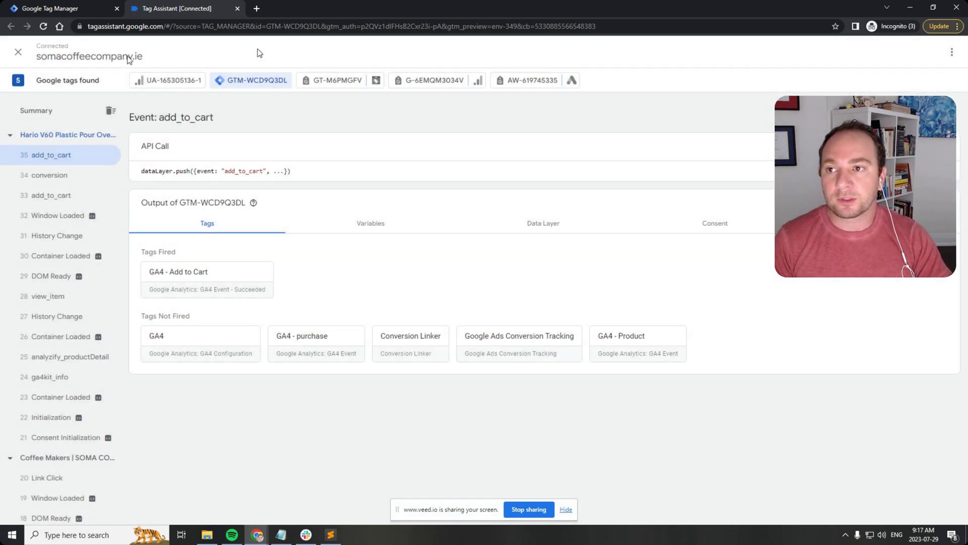
In Tag Manager, glance at the GA4 - Add to Cart tag settings, then open Variables
left_click(64, 7)
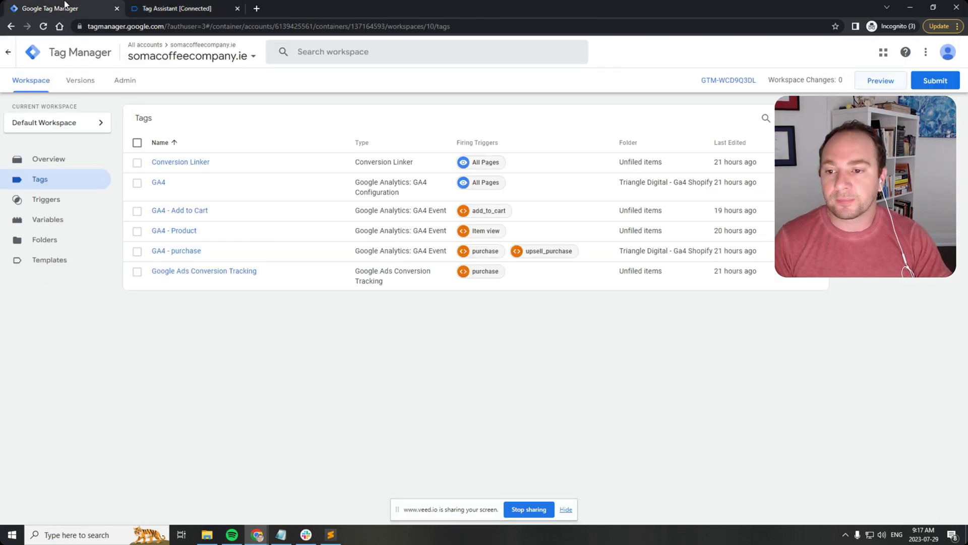
left_click(181, 211)
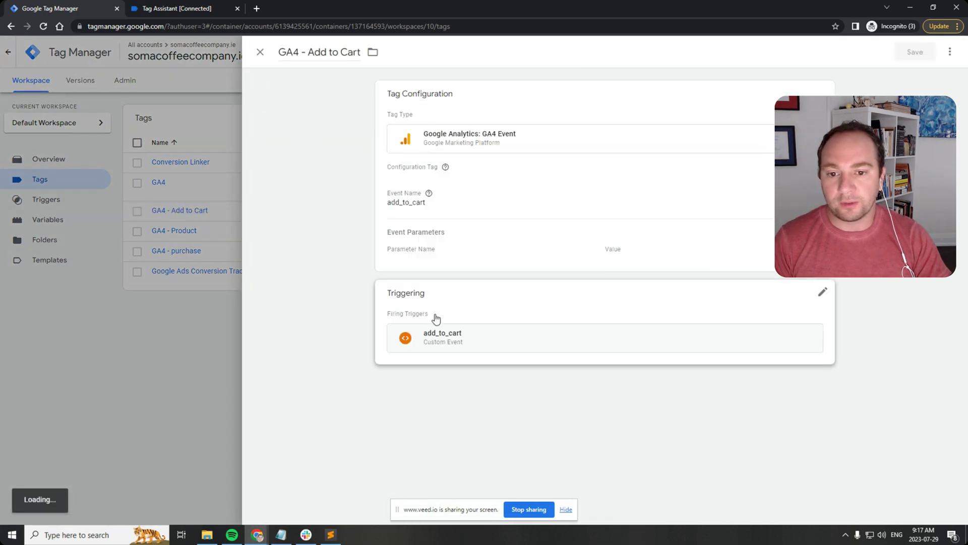
left_click(160, 302)
left_click(46, 220)
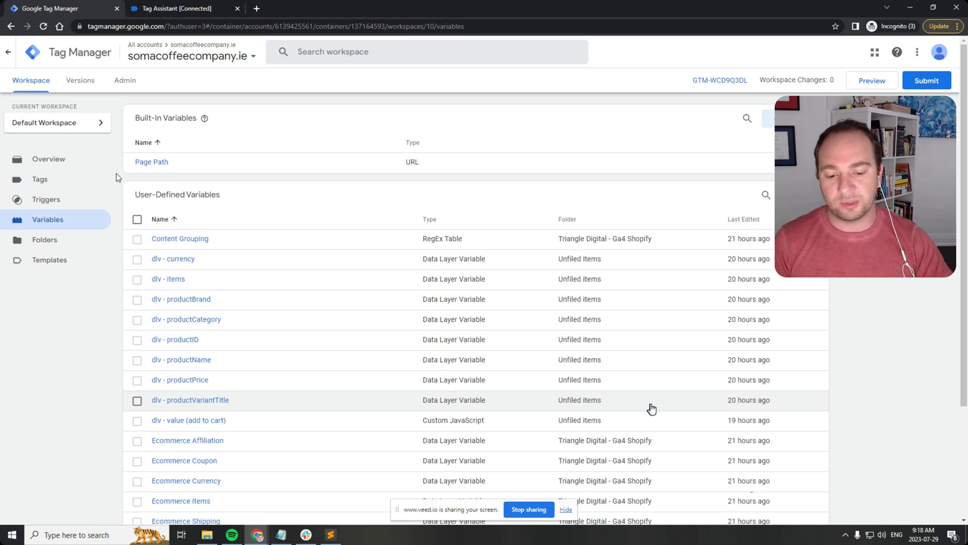
Read the dlv - value (add to cart) recursive code unchanged and return to Tags
scroll(201, 328, "down", 2)
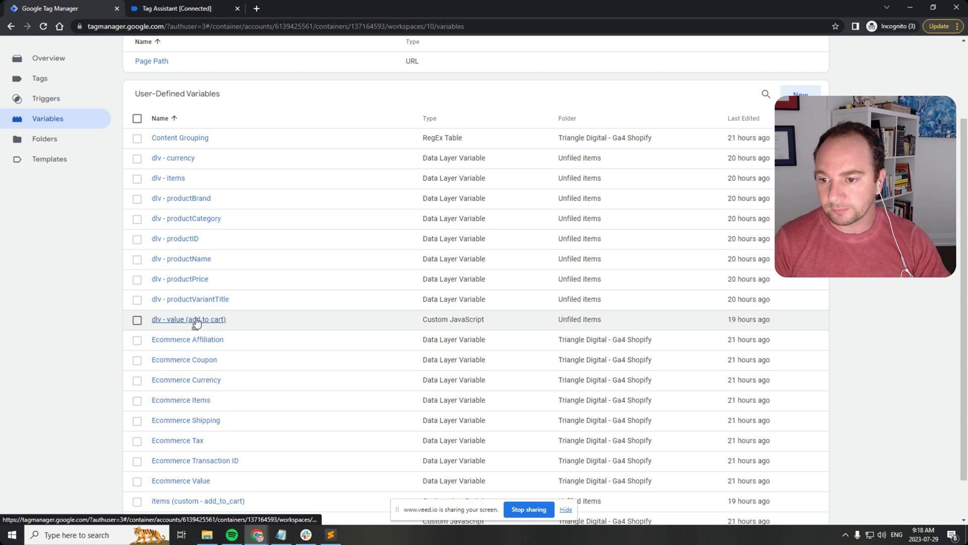
left_click(196, 320)
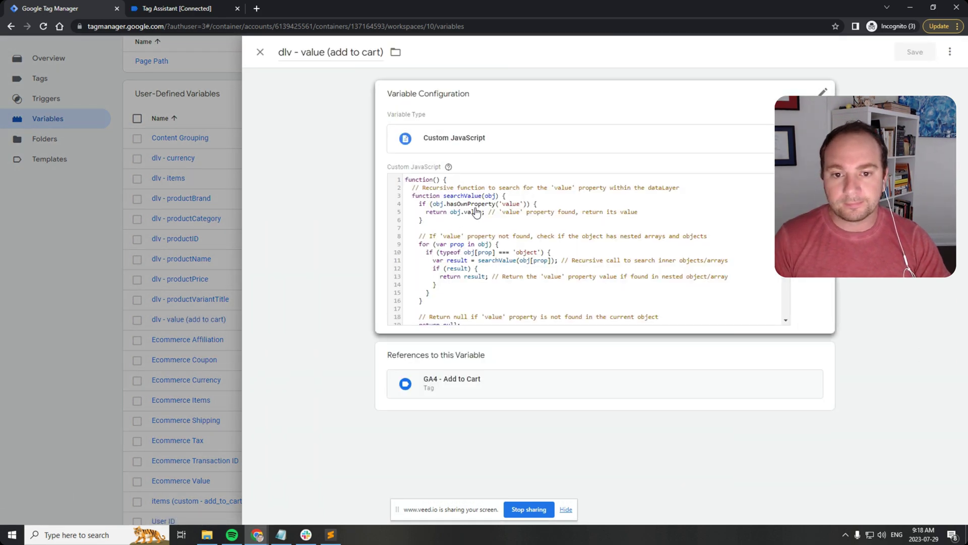
left_click(509, 207)
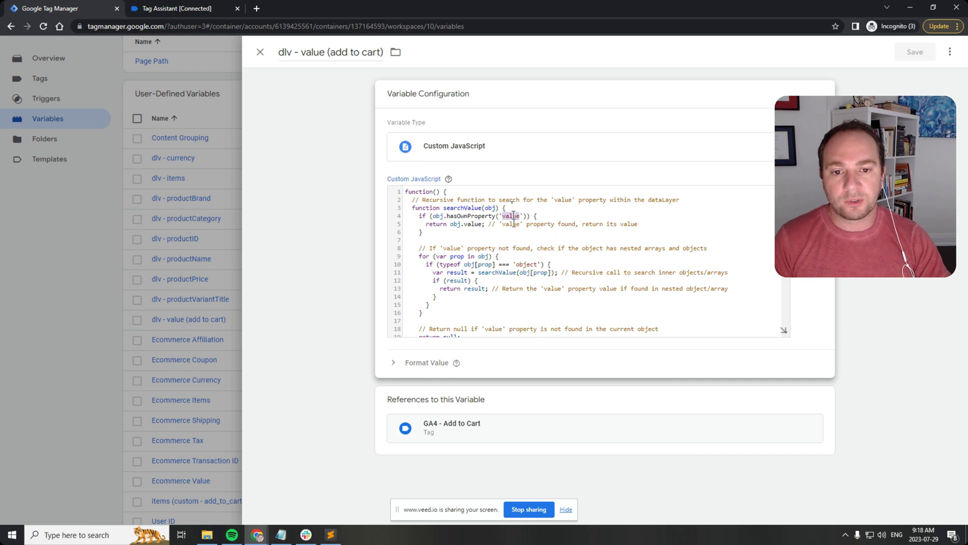
scroll(513, 215, "down", 2)
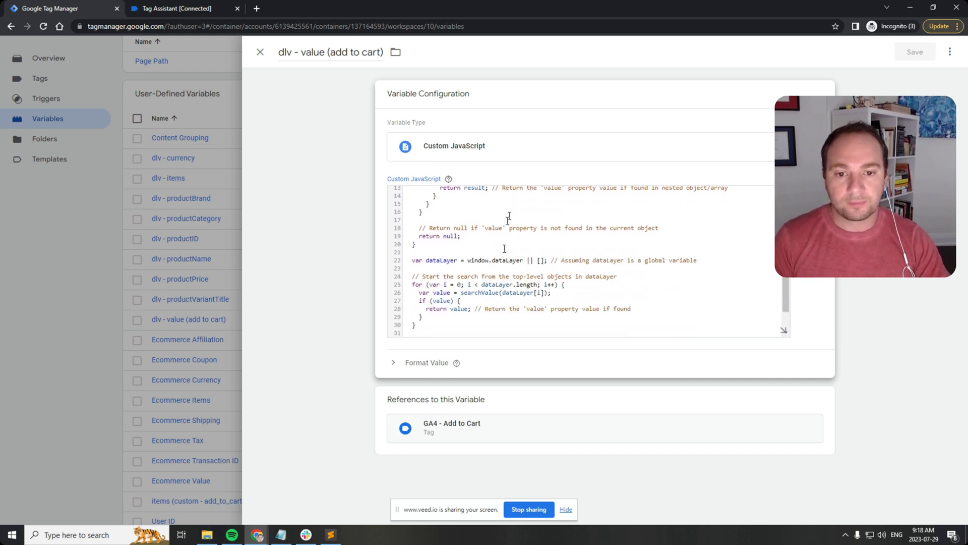
scroll(505, 248, "down", 1)
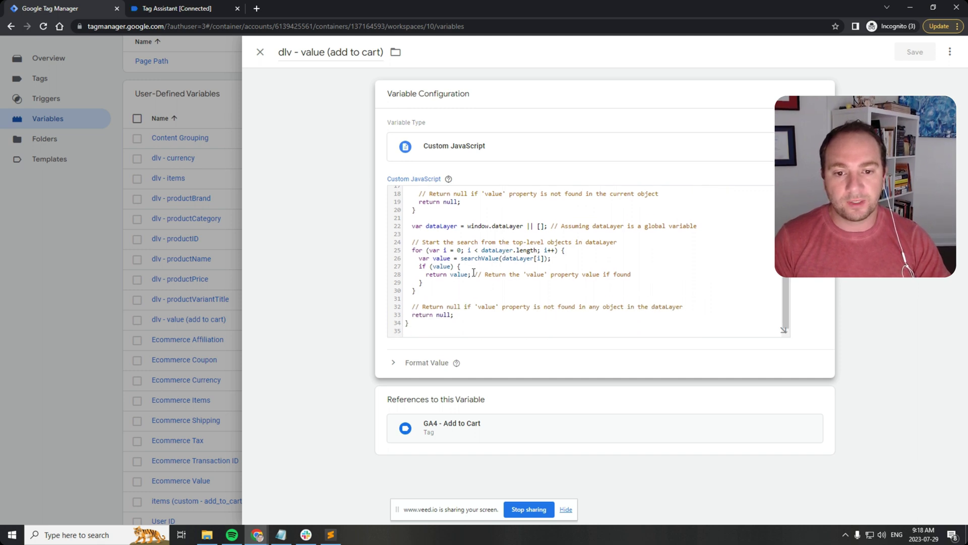
scroll(474, 272, "up", 3)
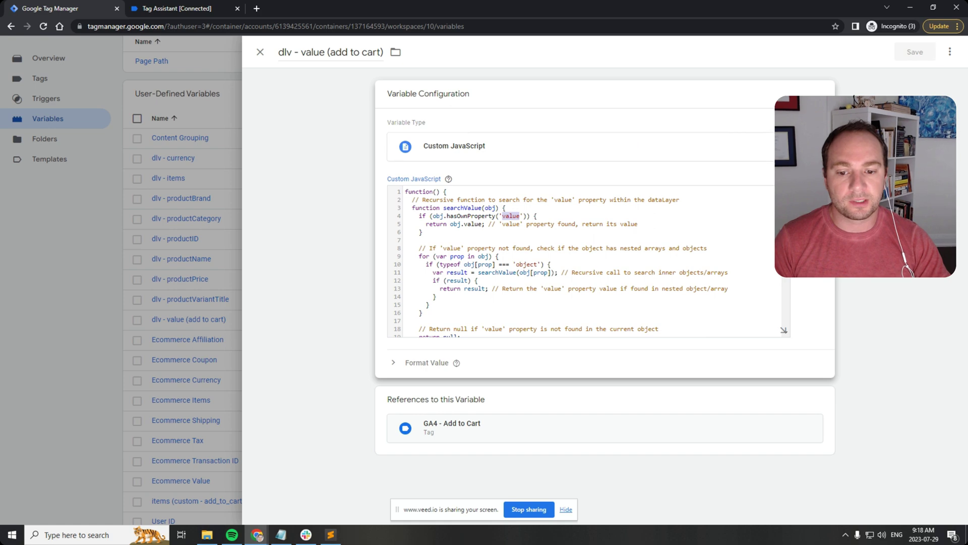
left_click(62, 101)
left_click(41, 80)
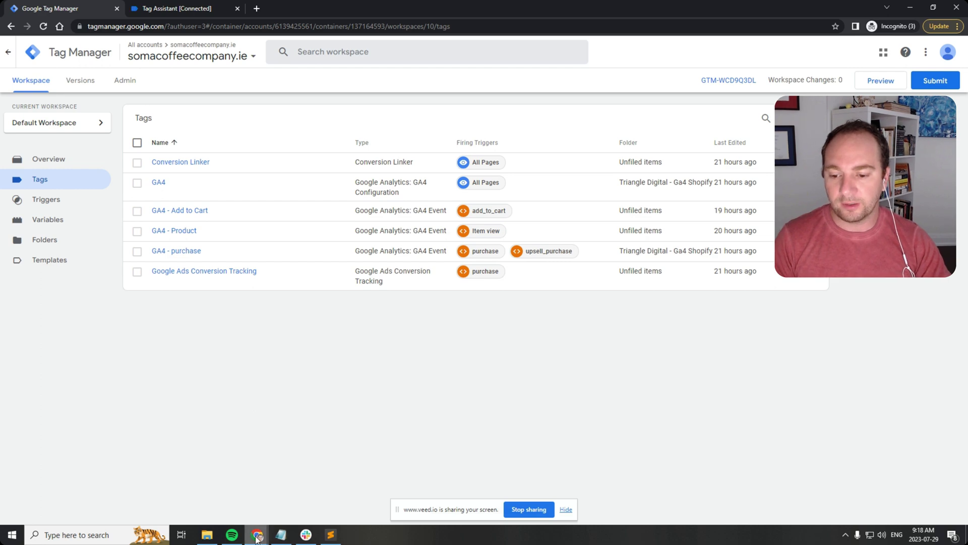
left_click(56, 218)
scroll(605, 318, "down", 3)
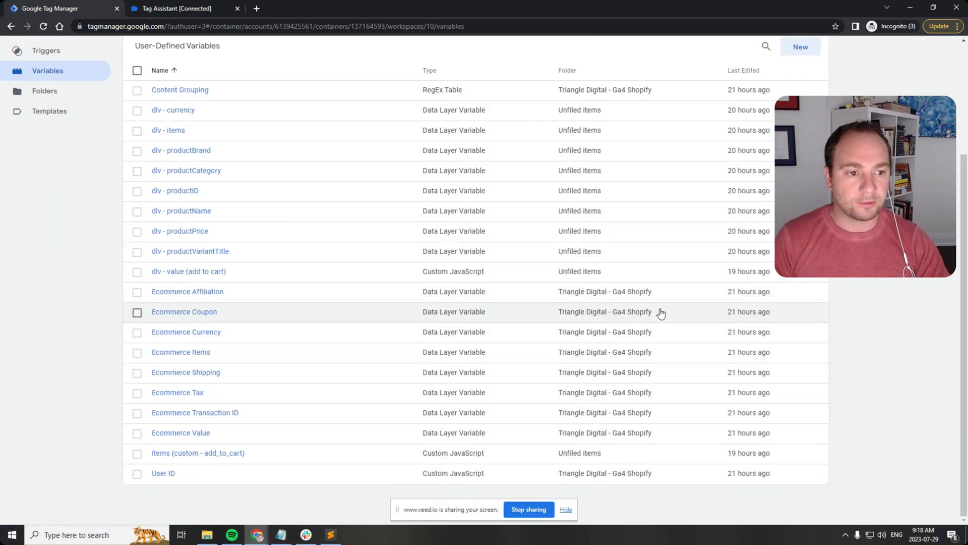
scroll(659, 309, "up", 3)
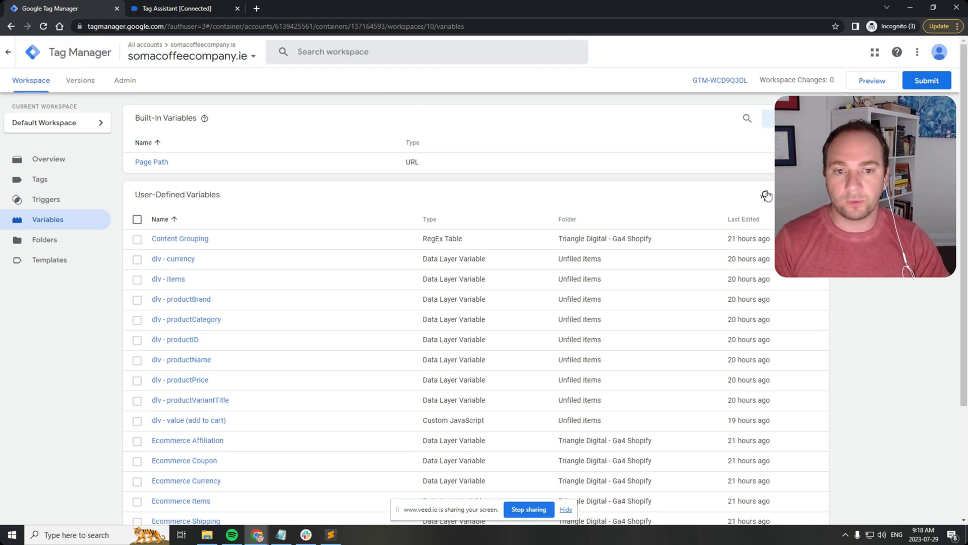
left_click(792, 195)
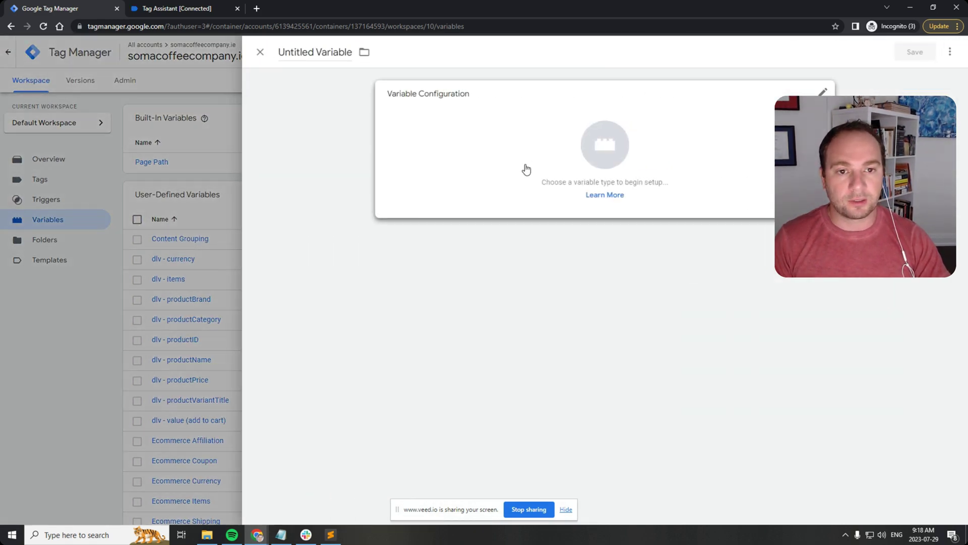
left_click(565, 136)
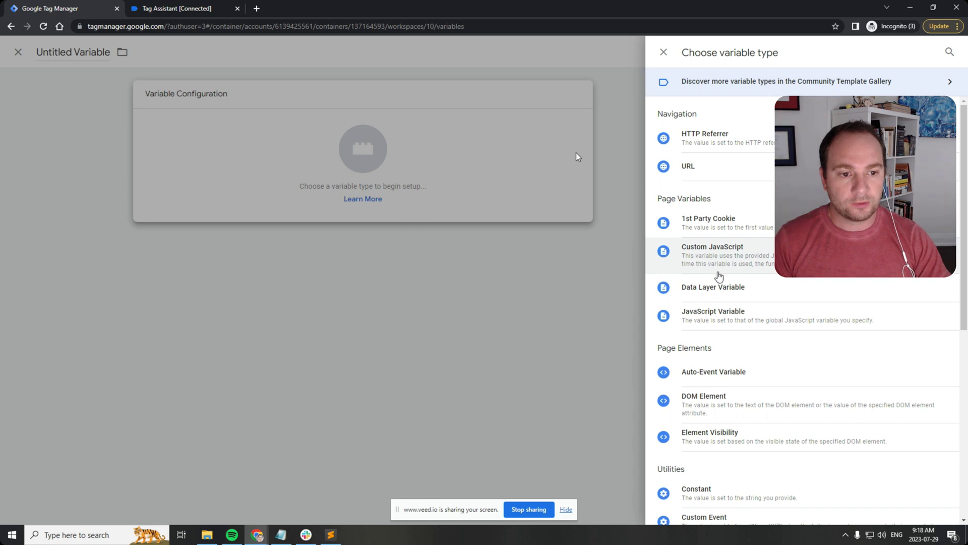
left_click(711, 249)
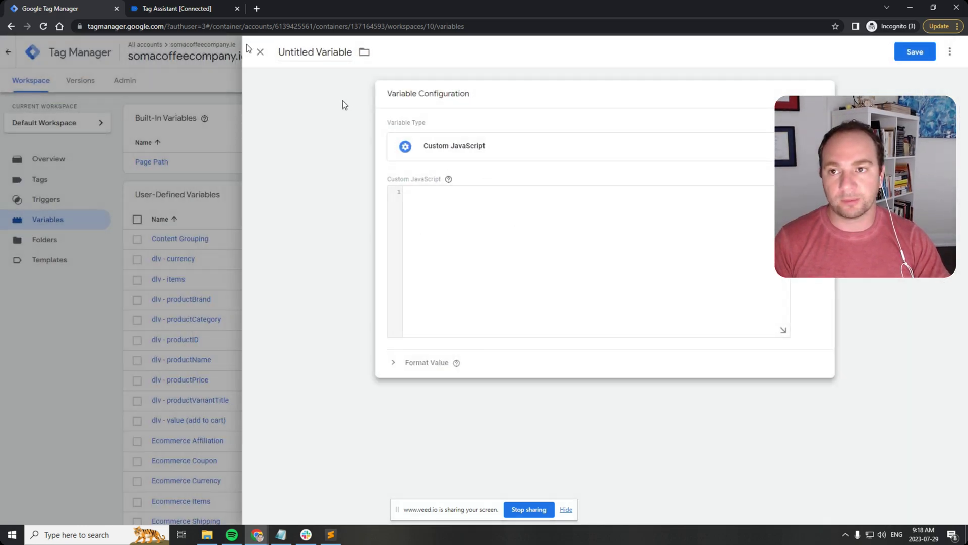
left_click(260, 52)
left_click(620, 160)
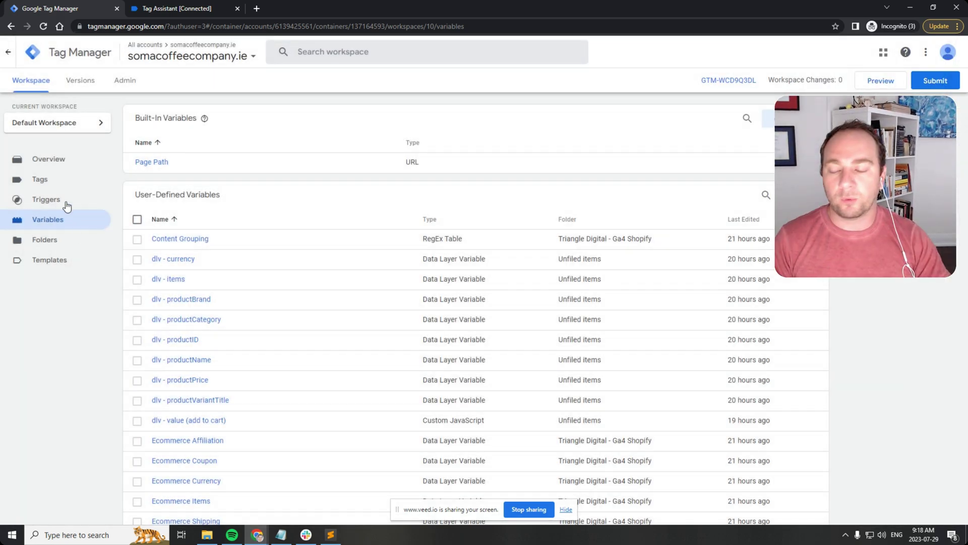
left_click(54, 183)
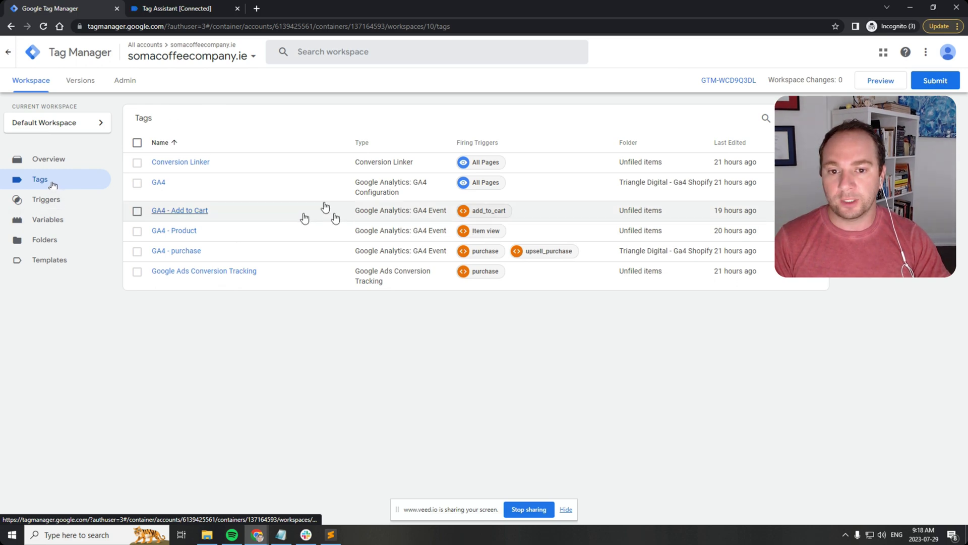
left_click(193, 216)
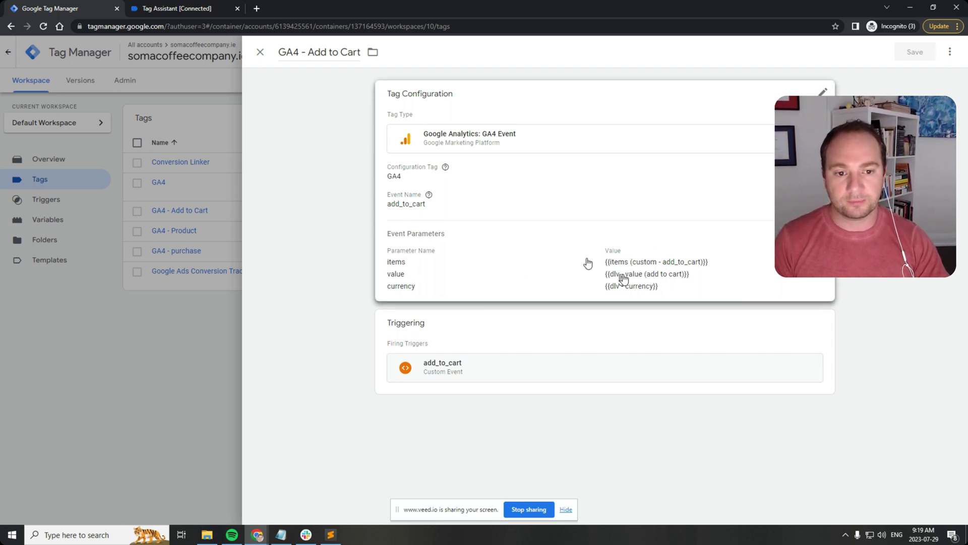
left_click(260, 52)
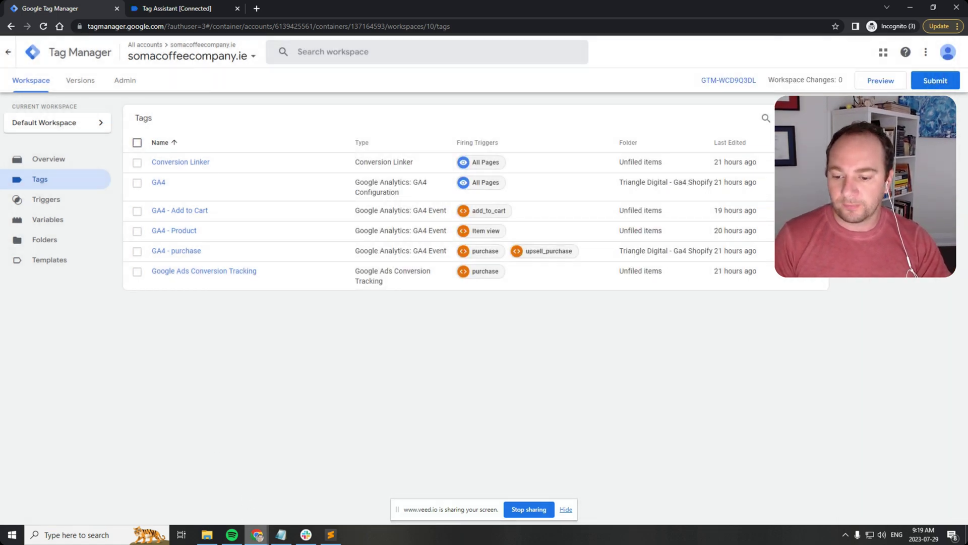
mouse_move(257, 536)
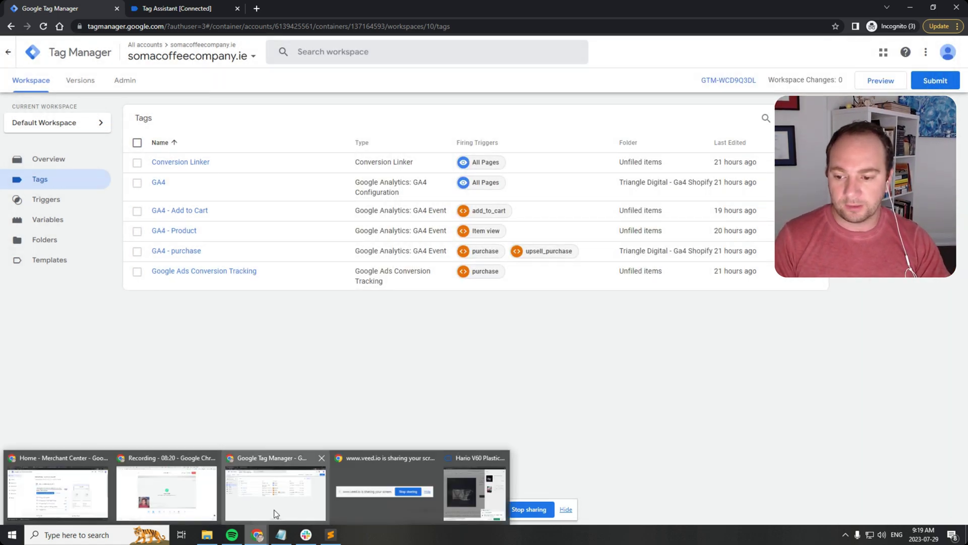